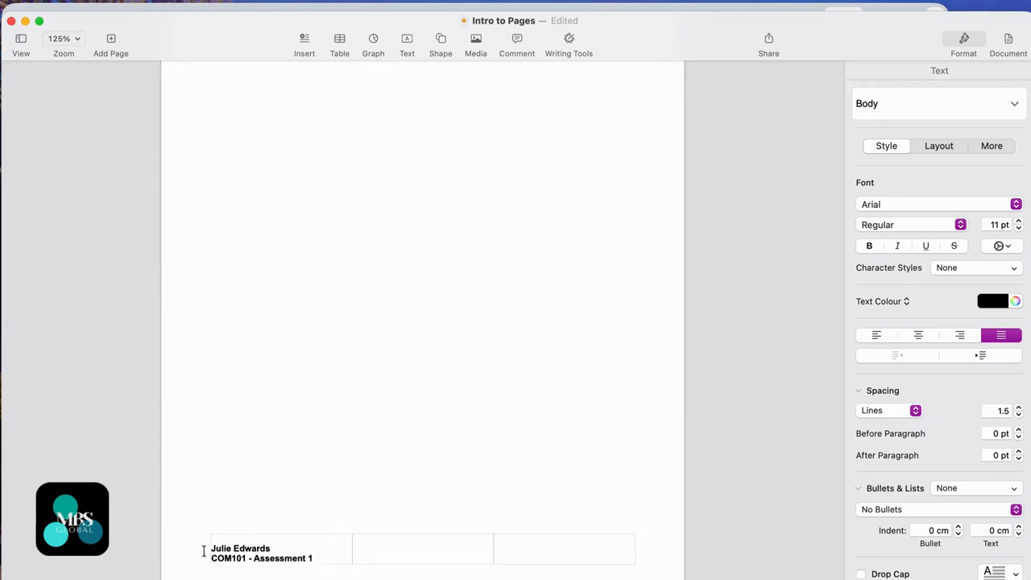
Step: Paste the copied text about Australia's states and territories into the empty body of page 2
left_click(212, 548)
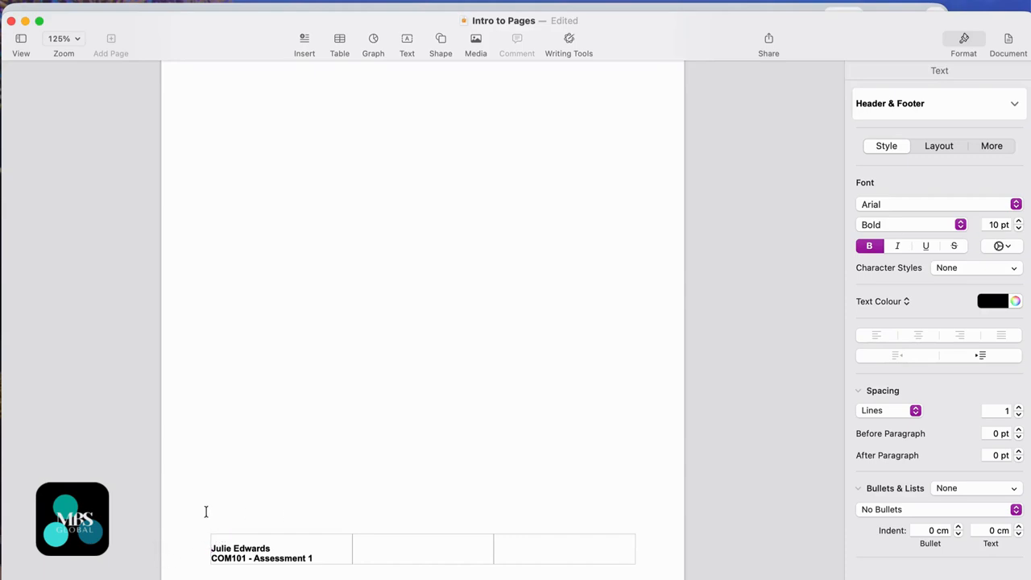
scroll(237, 300, "down", 8)
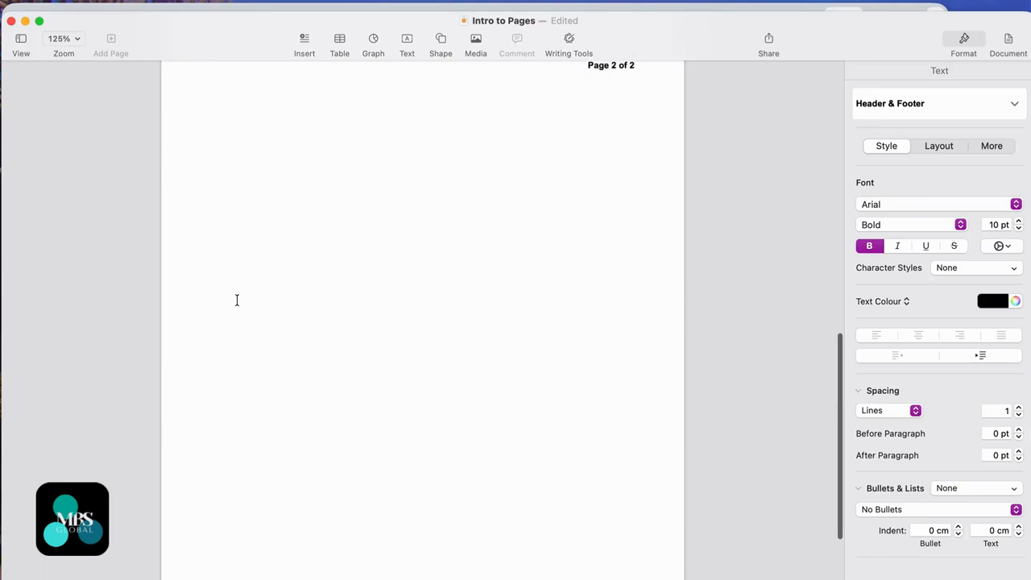
left_click(222, 191)
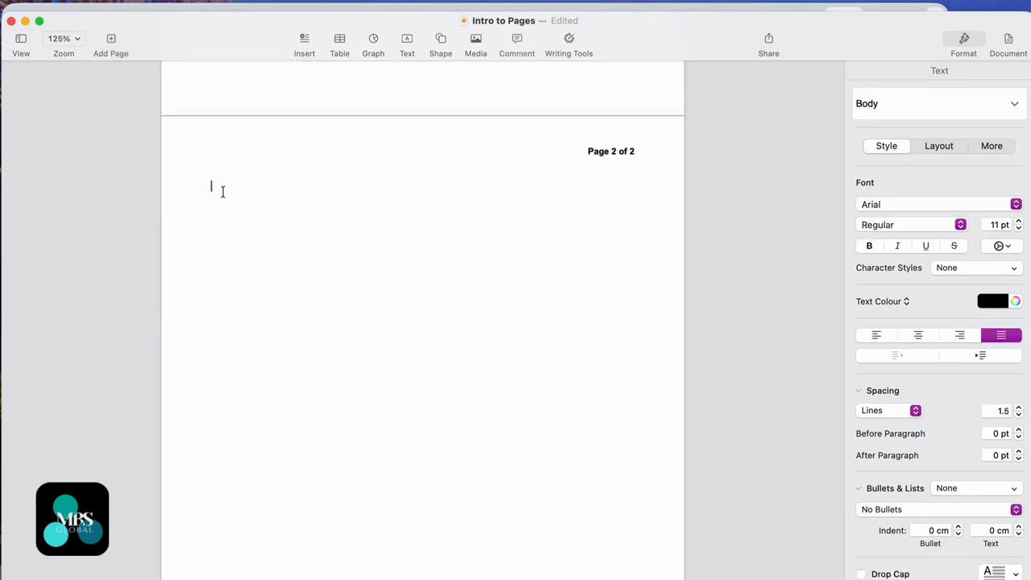
key("super+v")
Step: Review the pasted text from the introduction through the States and Territories sections
scroll(222, 191, "up", 10)
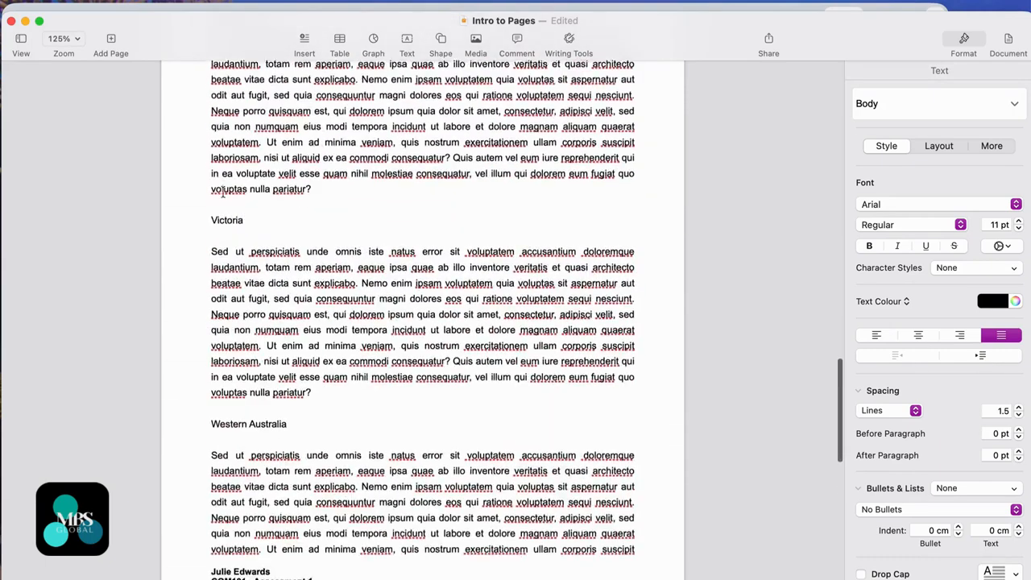
scroll(223, 191, "up", 15)
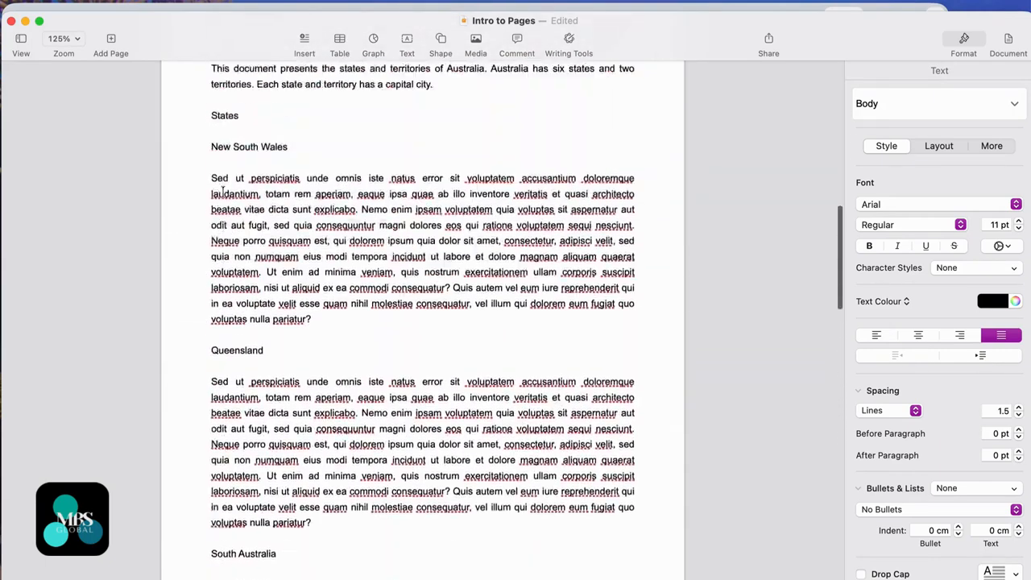
scroll(222, 191, "up", 3)
scroll(223, 193, "down", 2)
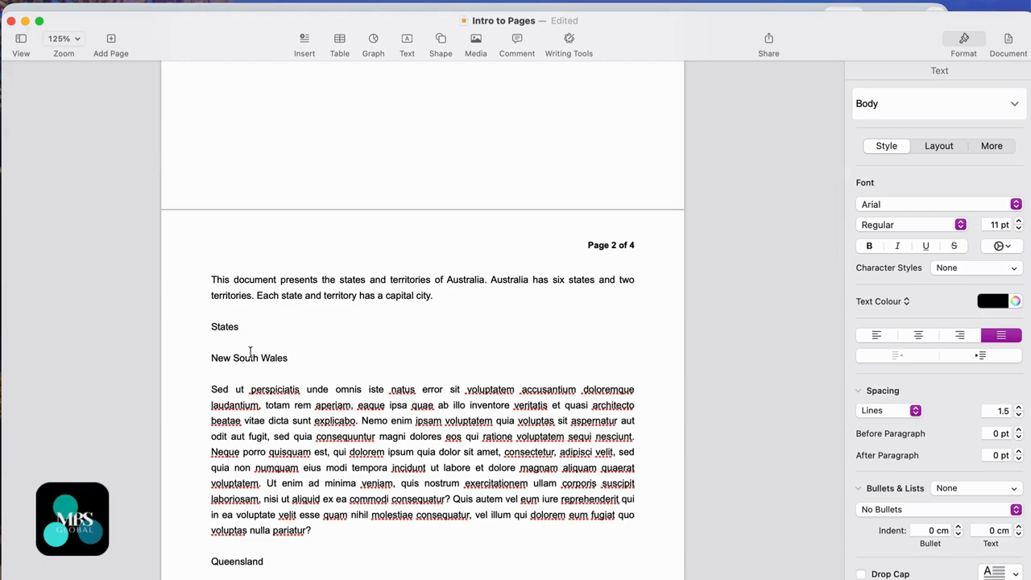
scroll(252, 361, "down", 2)
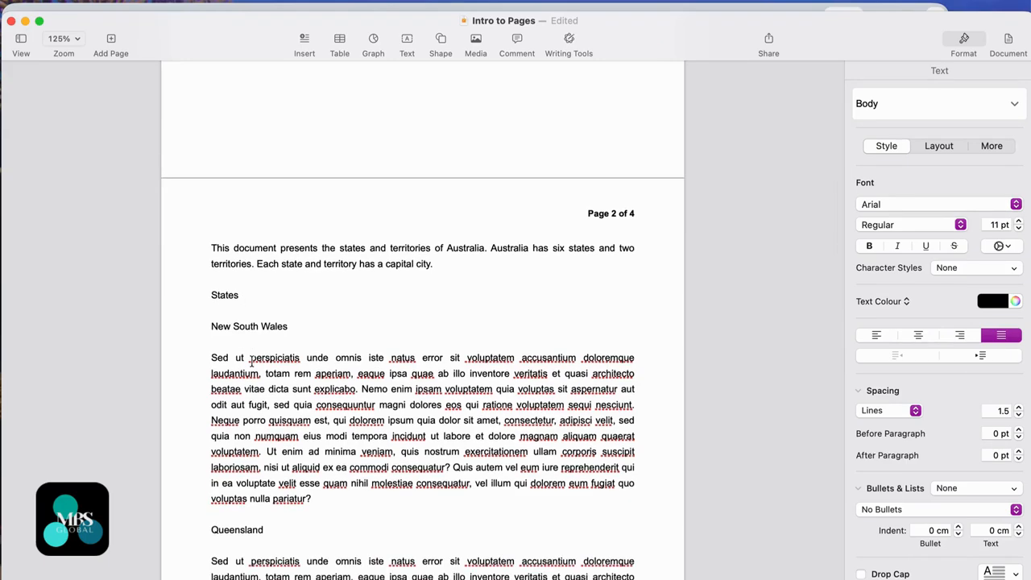
scroll(253, 362, "down", 20)
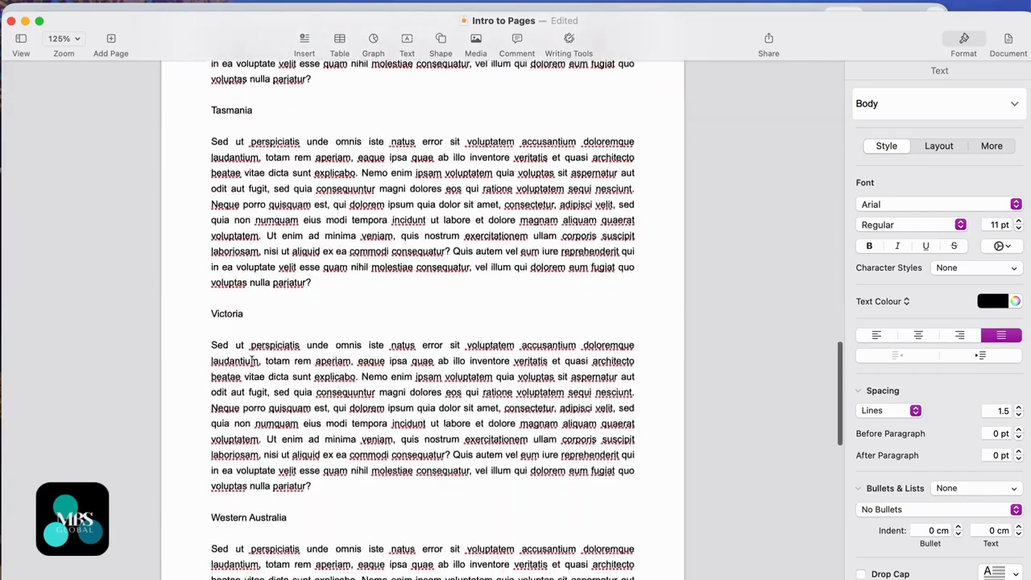
scroll(252, 361, "down", 15)
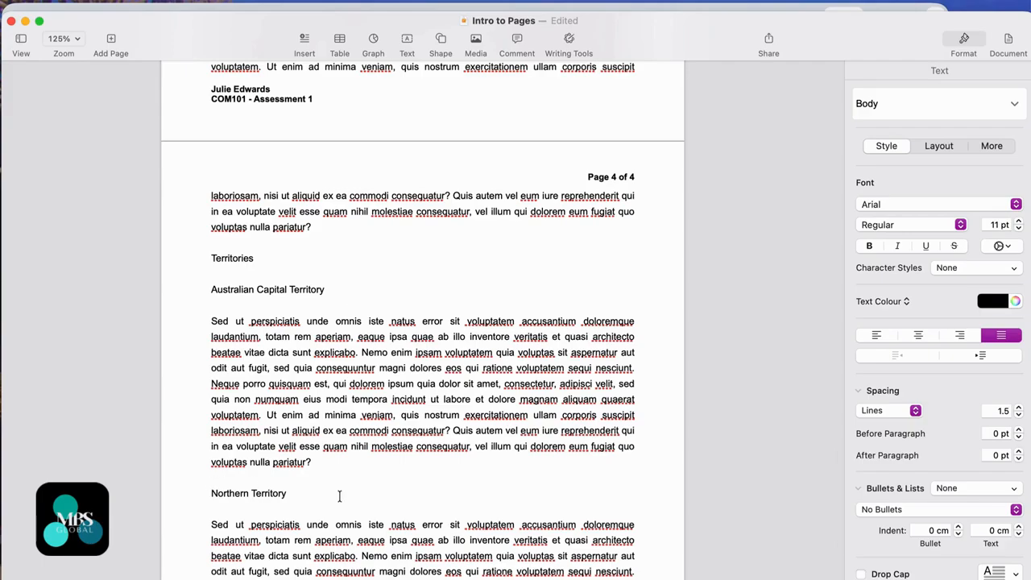
scroll(345, 335, "up", 5)
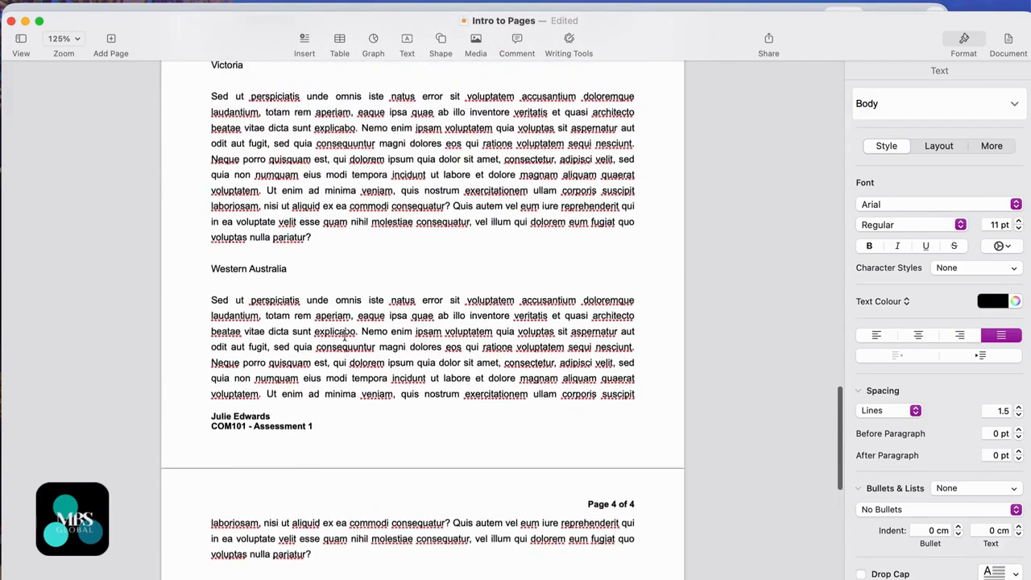
scroll(345, 336, "up", 15)
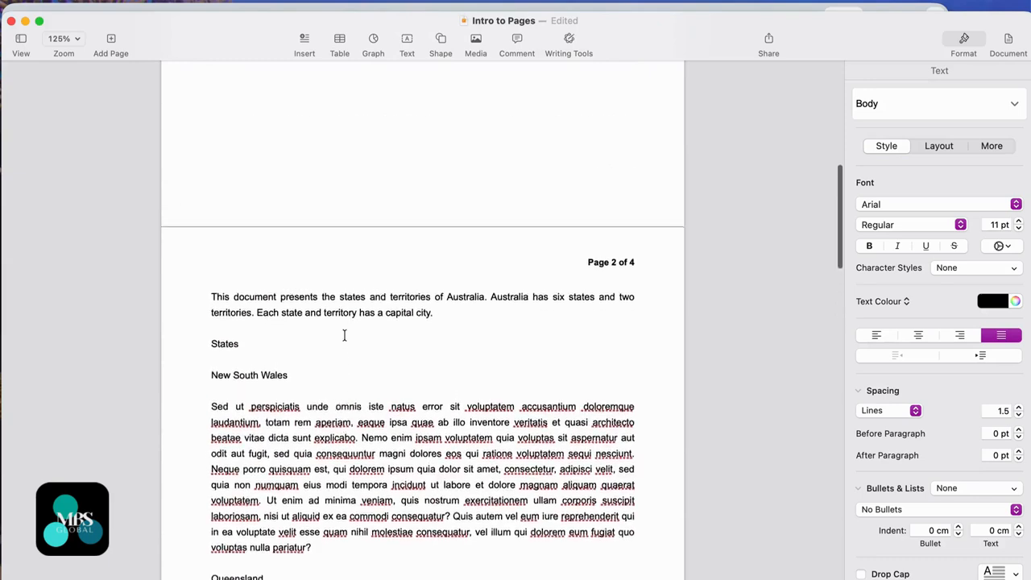
scroll(345, 336, "down", 3)
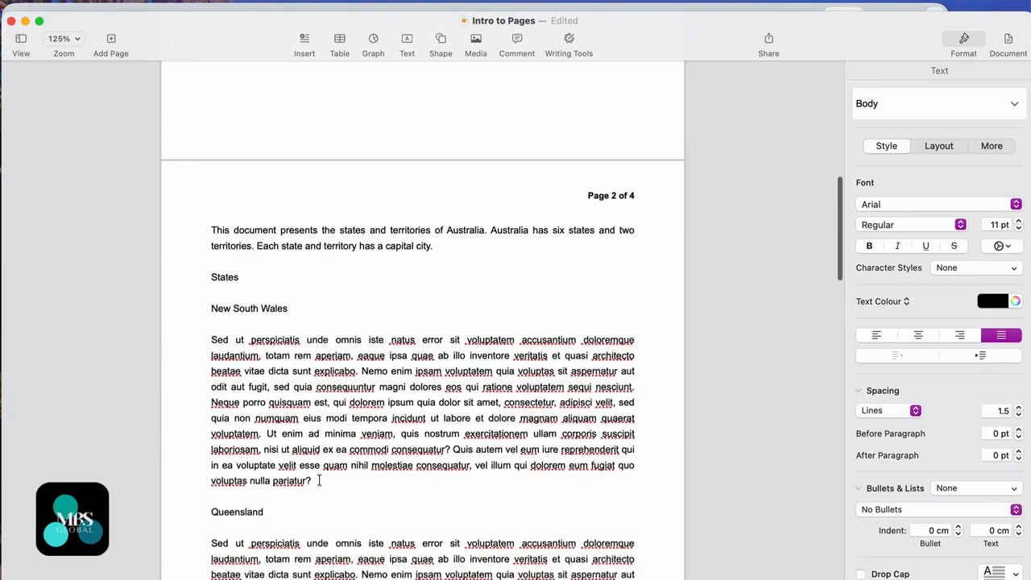
Step: Try left alignment on the paragraph under New South Wales, restore its justified alignment and view the available paragraph styles
left_click(312, 481)
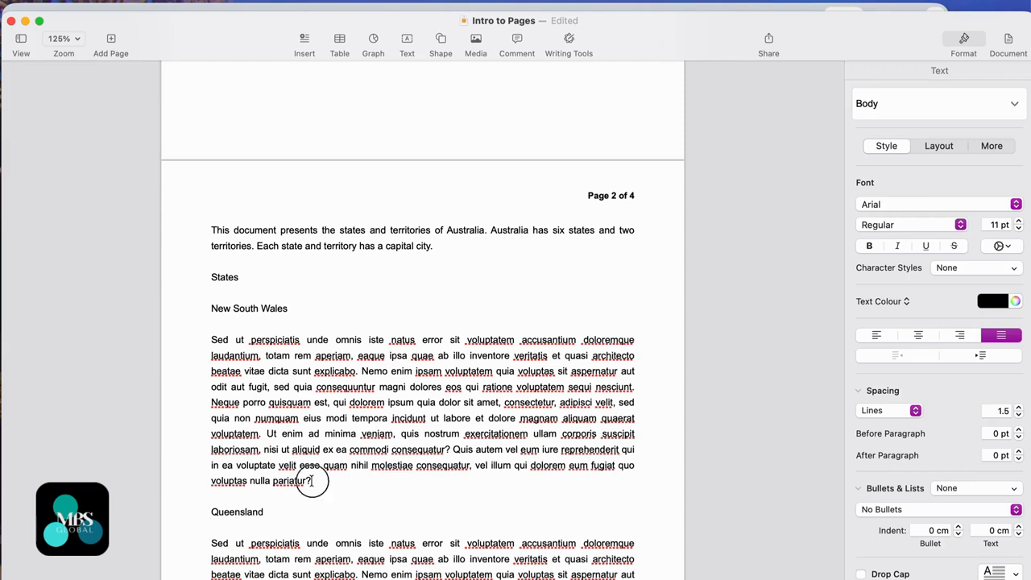
left_click(312, 475)
left_click(314, 481)
left_click(878, 336)
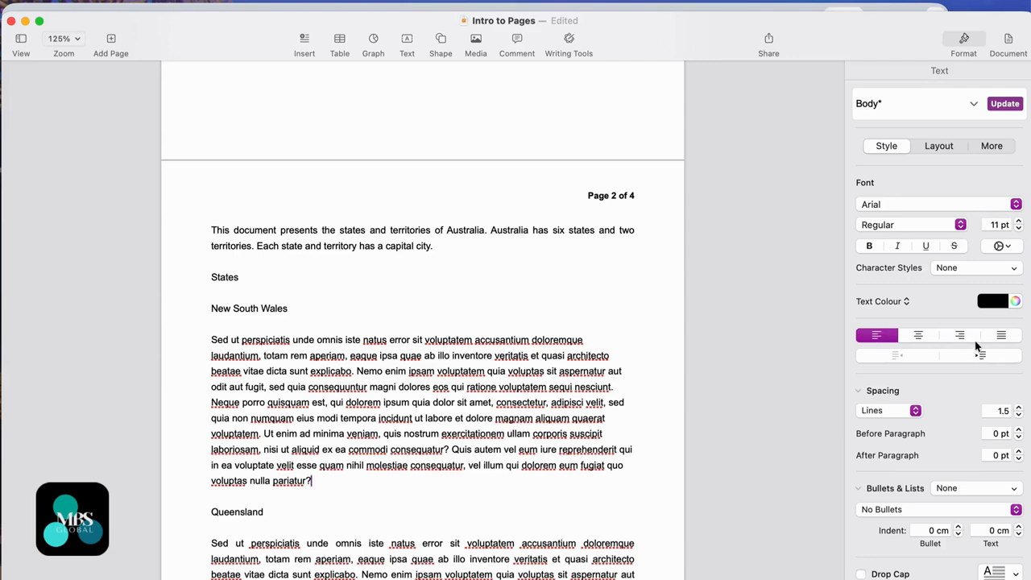
left_click(1003, 338)
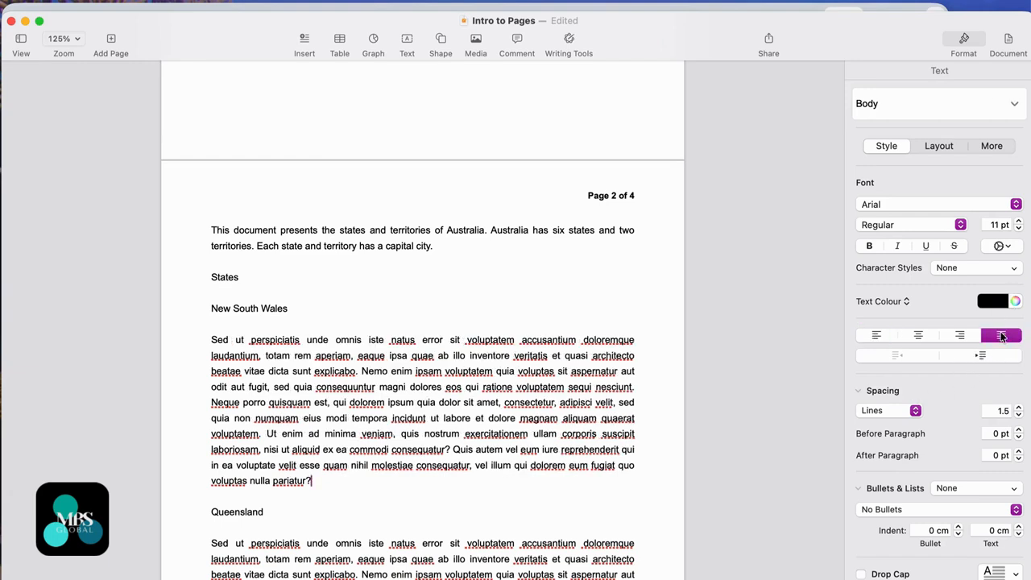
left_click(1015, 105)
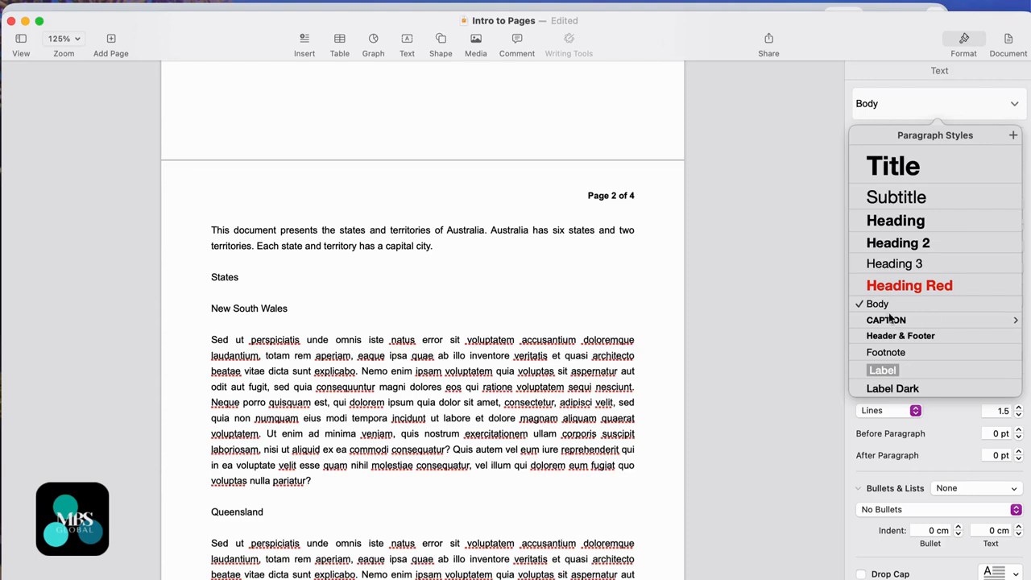
left_click(964, 454)
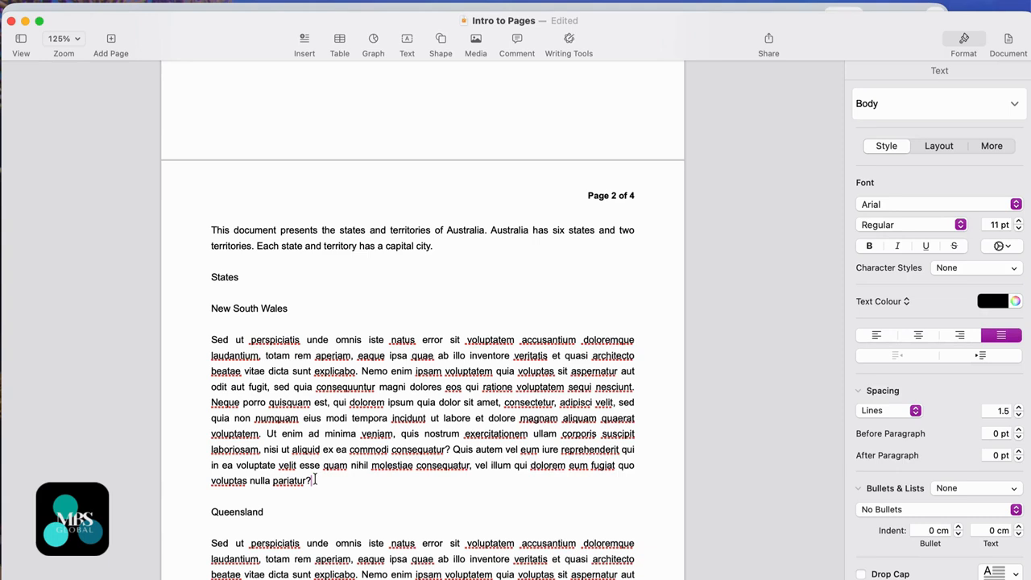
Step: Set the line spacing of the paragraph under New South Wales to 2 and update the Body style to match
left_click_drag(313, 480, 211, 330)
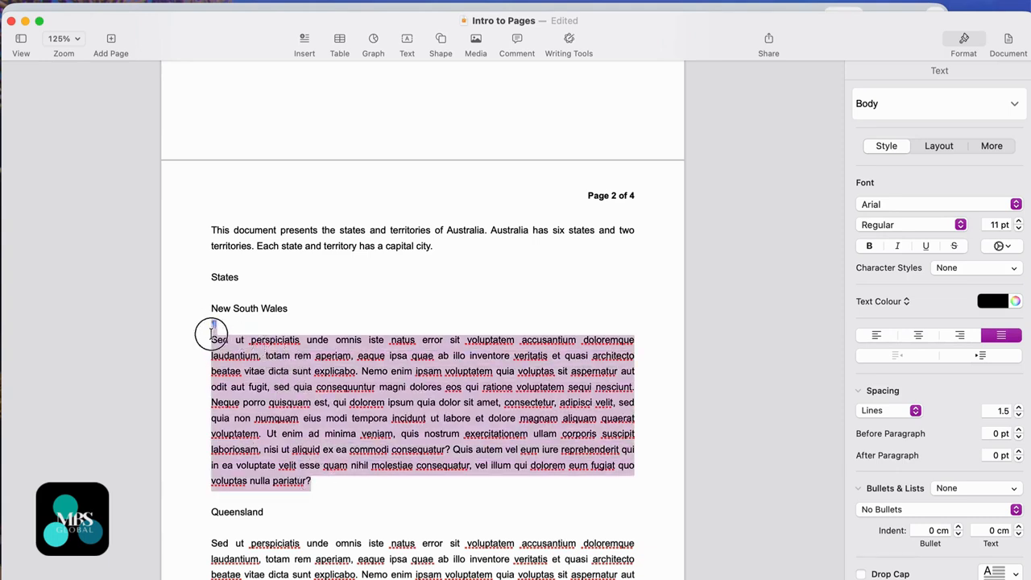
left_click(1020, 410)
left_click(1020, 409)
left_click(1019, 409)
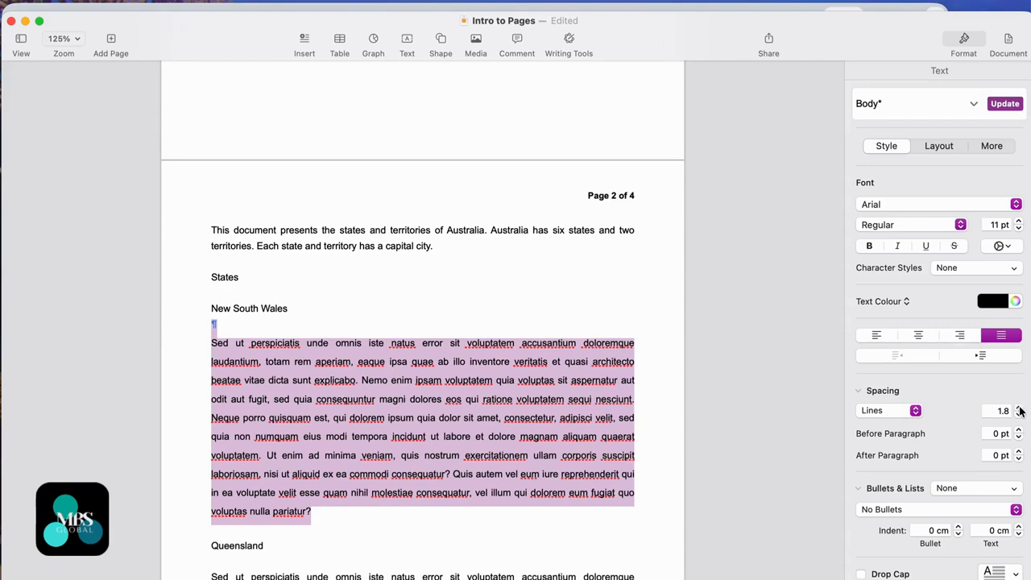
left_click(1020, 409)
left_click(1020, 410)
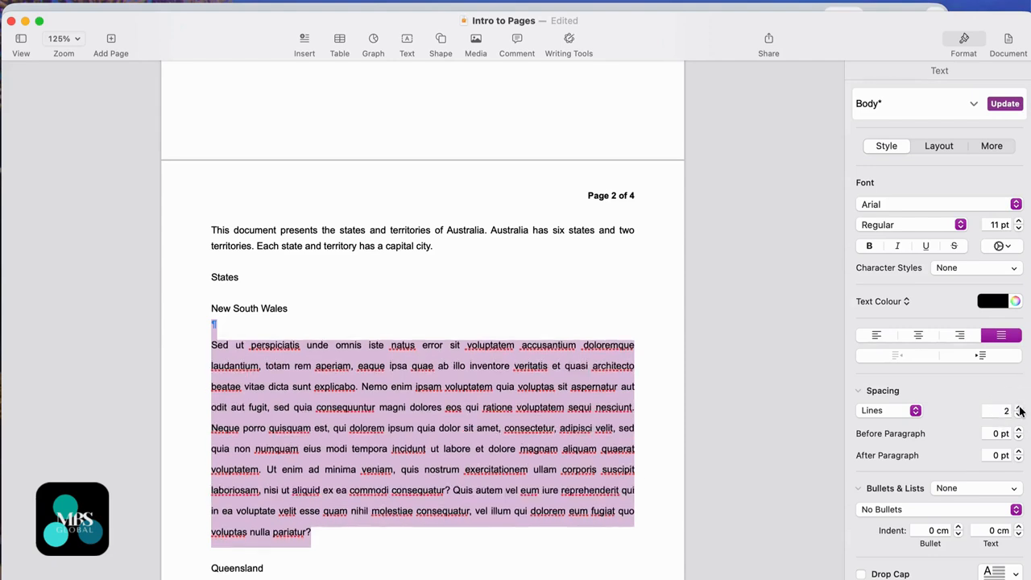
left_click(1005, 104)
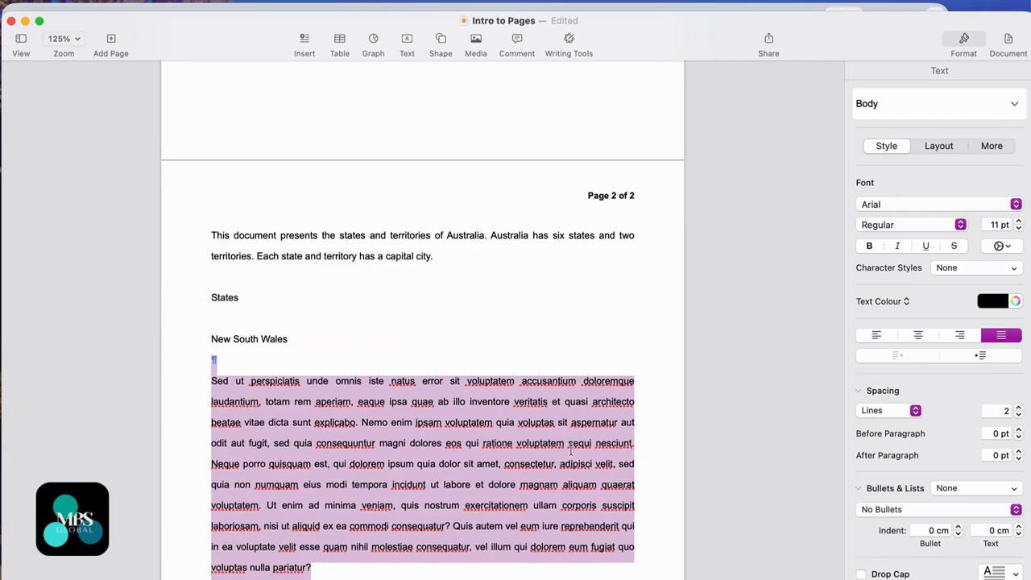
Step: Check the new spacing, then try left alignment on the New South Wales paragraph and return it to justified
scroll(571, 449, "down", 5)
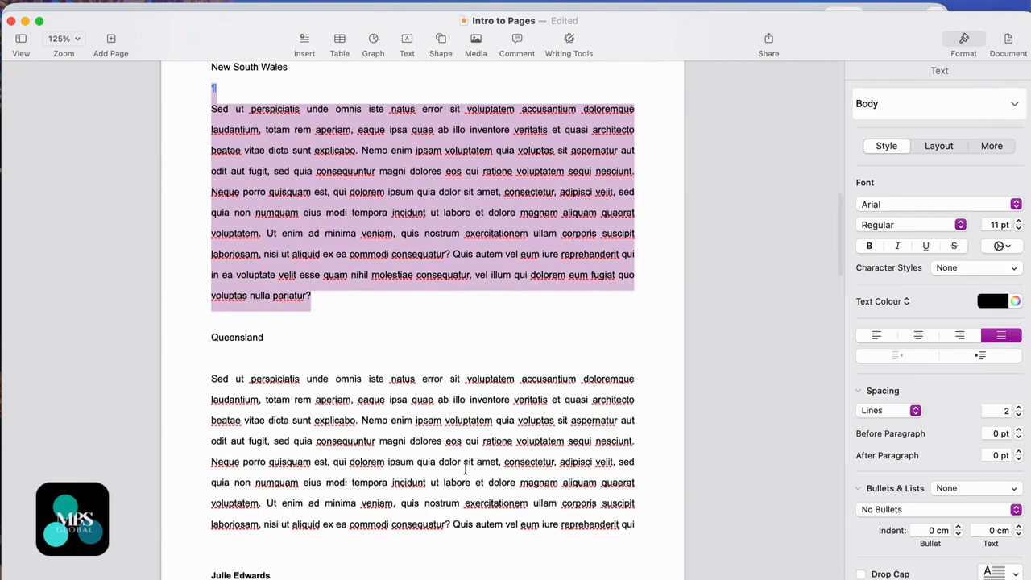
scroll(465, 470, "up", 2)
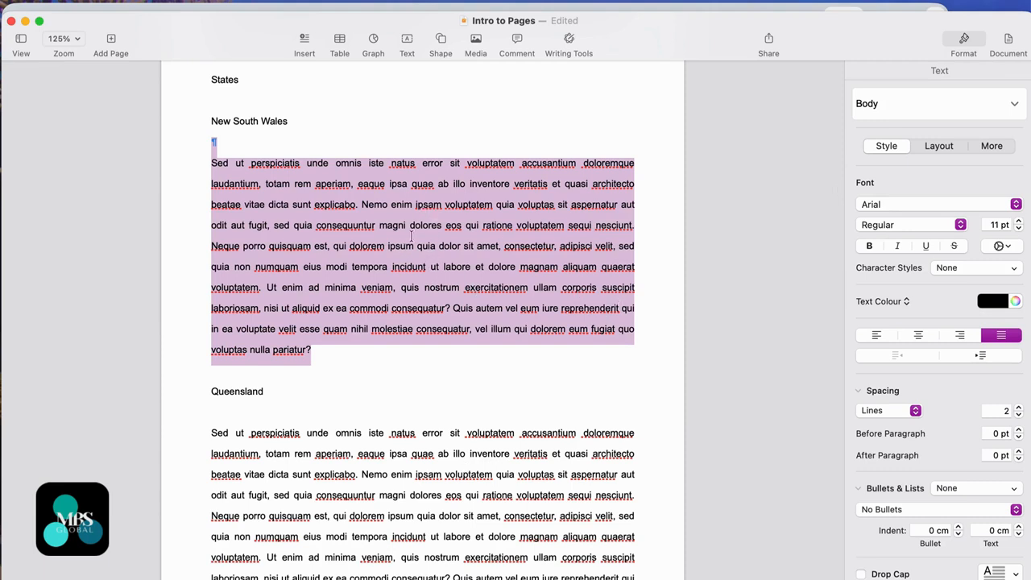
left_click(877, 335)
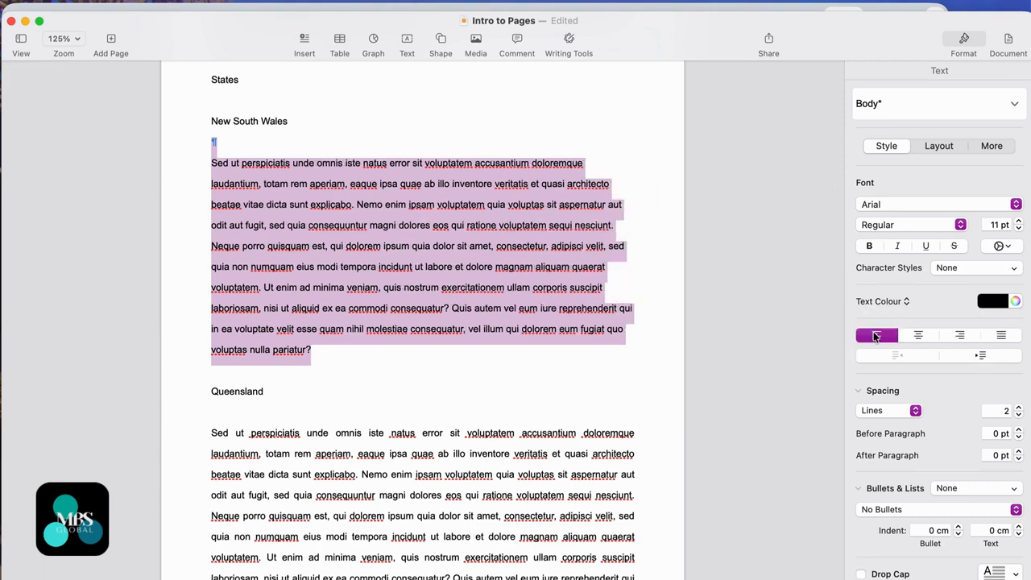
left_click(1009, 338)
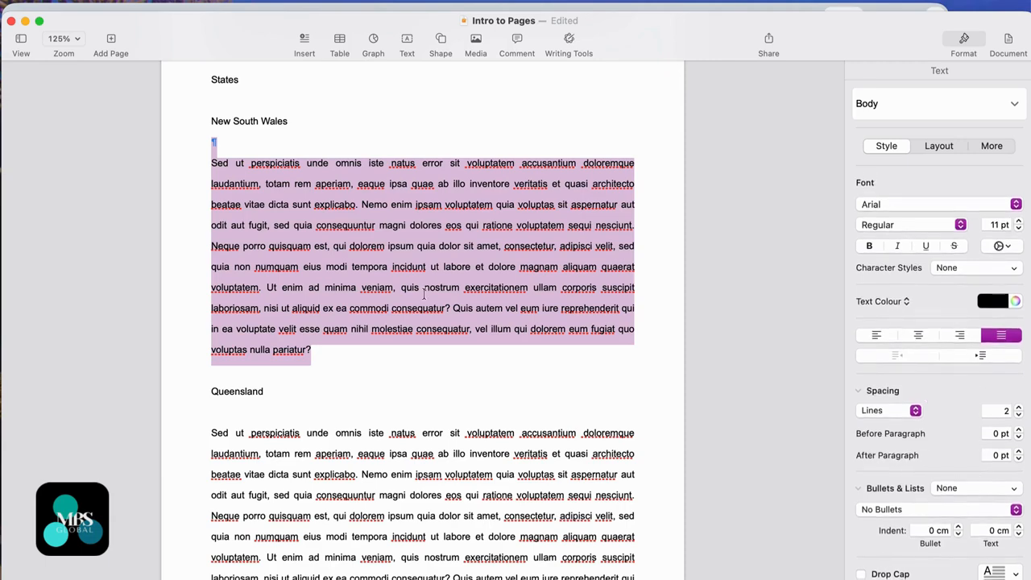
Step: Try the Avenir font on the paragraph under New South Wales, then return it to Arial and deselect the text
scroll(818, 170, "up", 3)
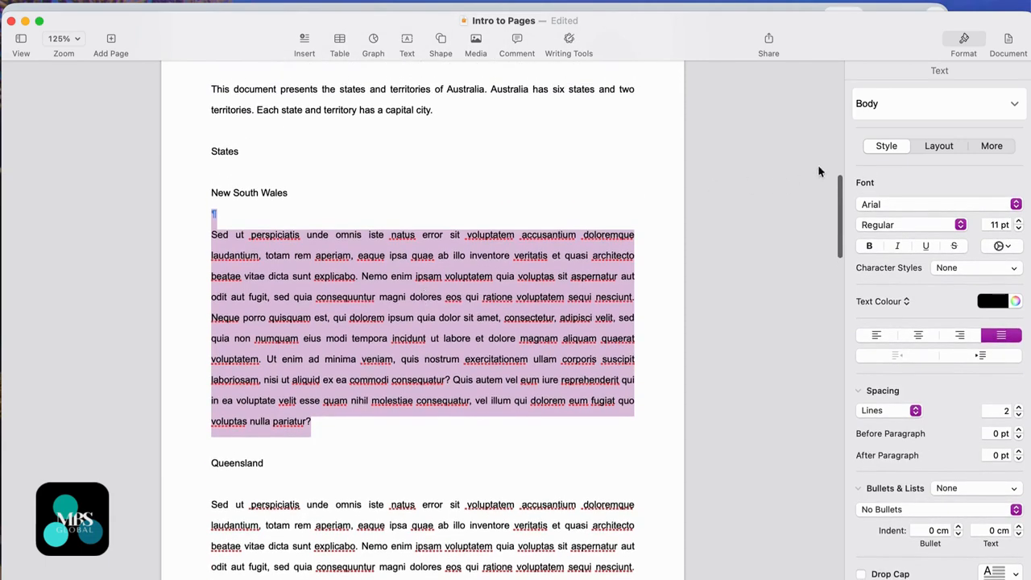
left_click(883, 208)
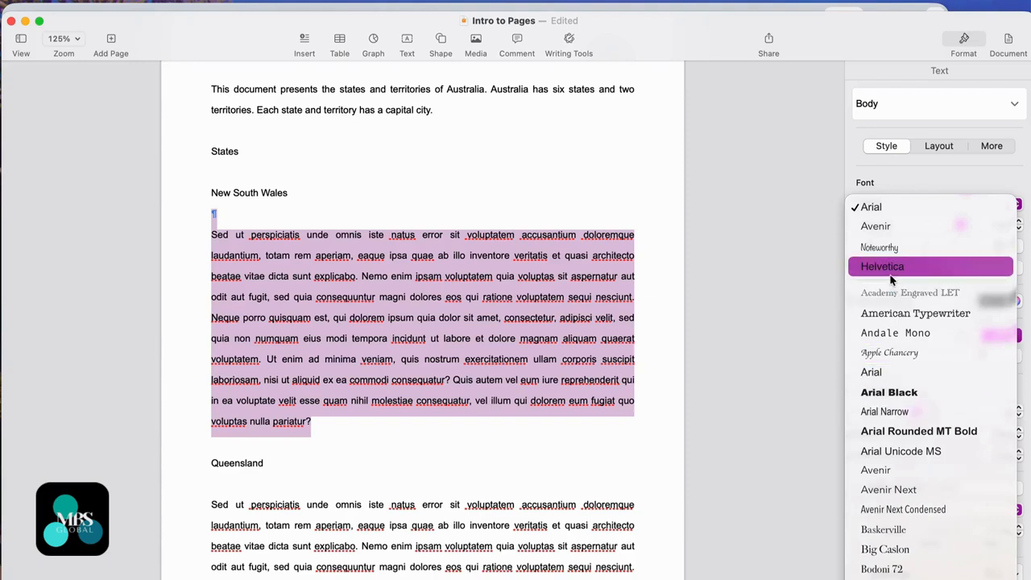
left_click(876, 225)
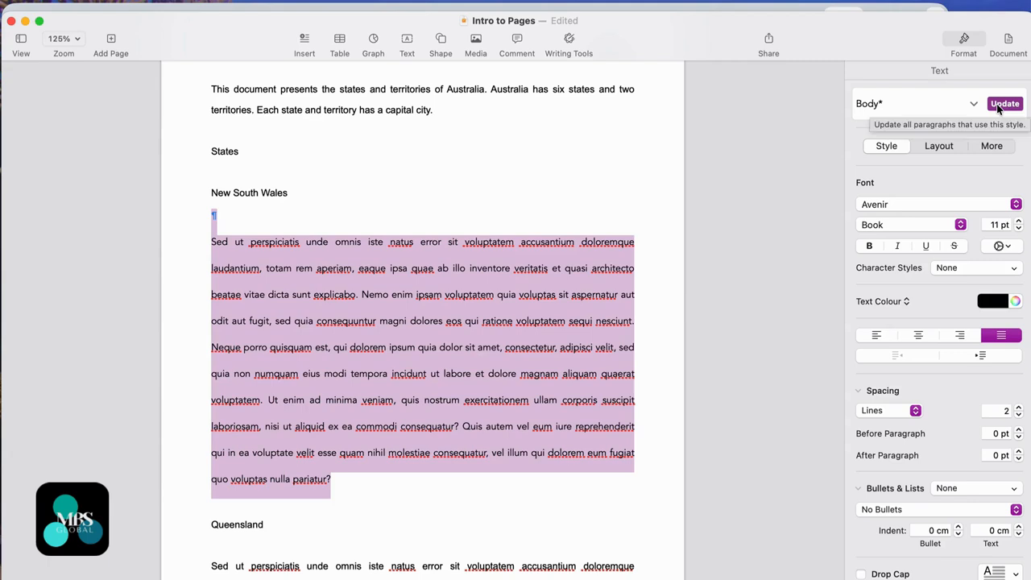
left_click(957, 204)
left_click(916, 228)
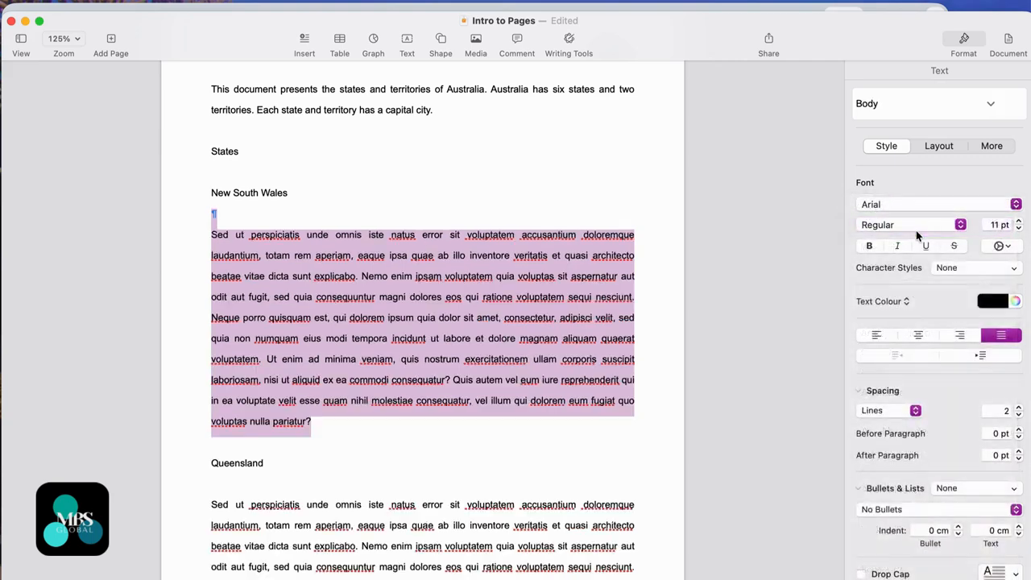
left_click(506, 380)
Step: Apply the Heading paragraph style to the "States" line
scroll(359, 203, "up", 4)
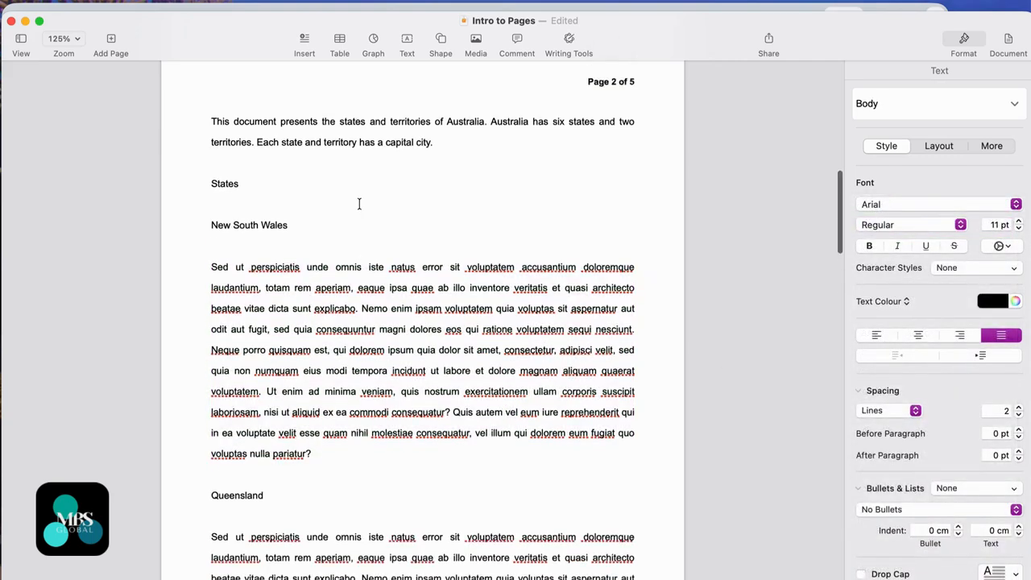
left_click_drag(252, 240, 211, 240)
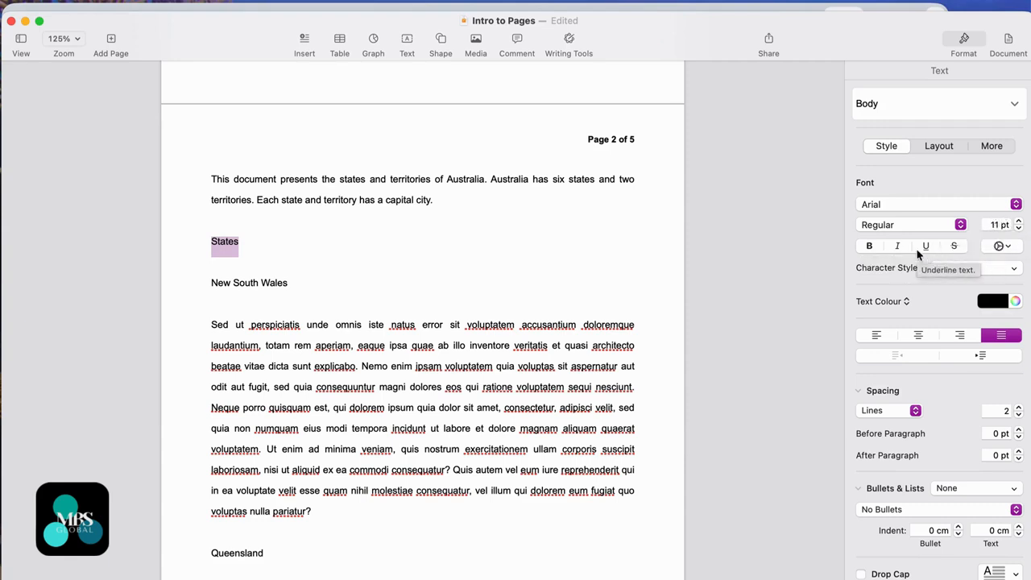
left_click(1016, 105)
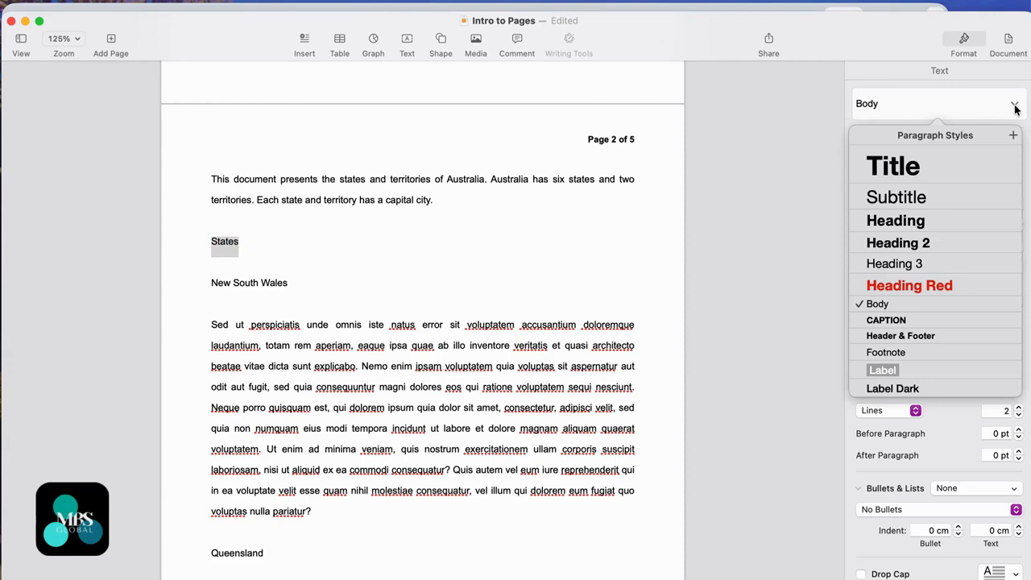
left_click(908, 222)
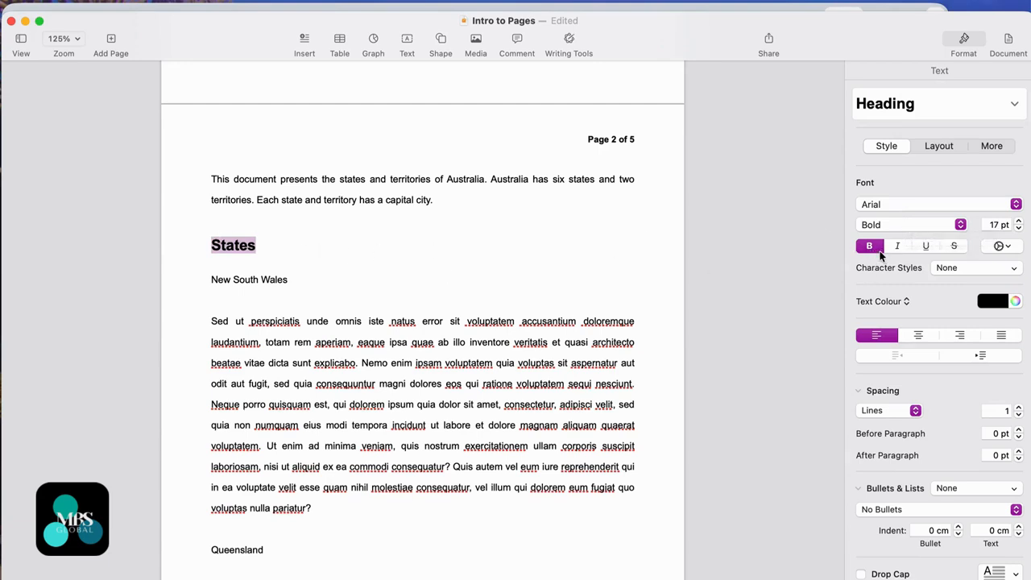
Step: Set the "States" heading's font size to 18 pt and try a dark grey text colour on it
left_click(1019, 220)
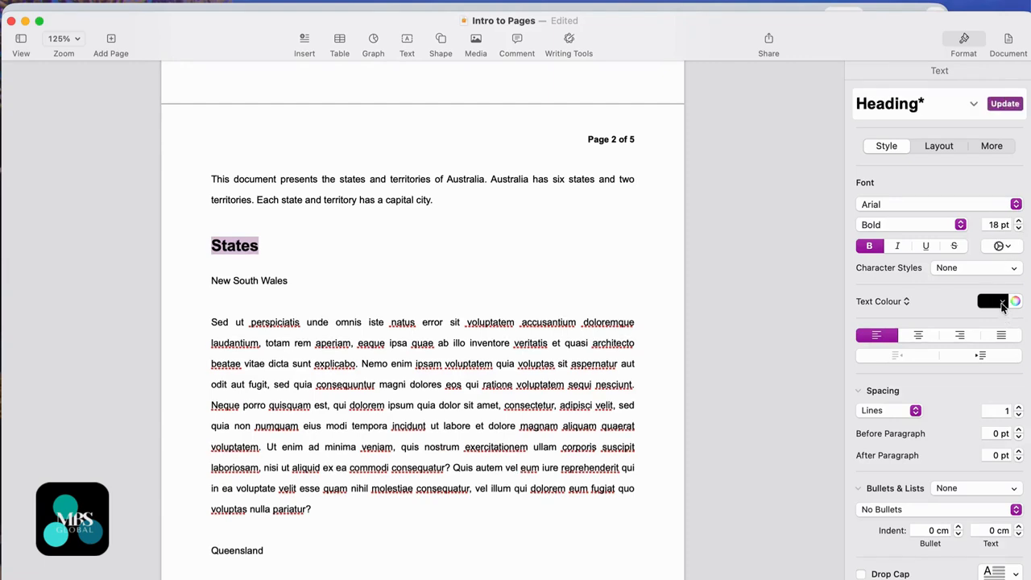
left_click(1002, 303)
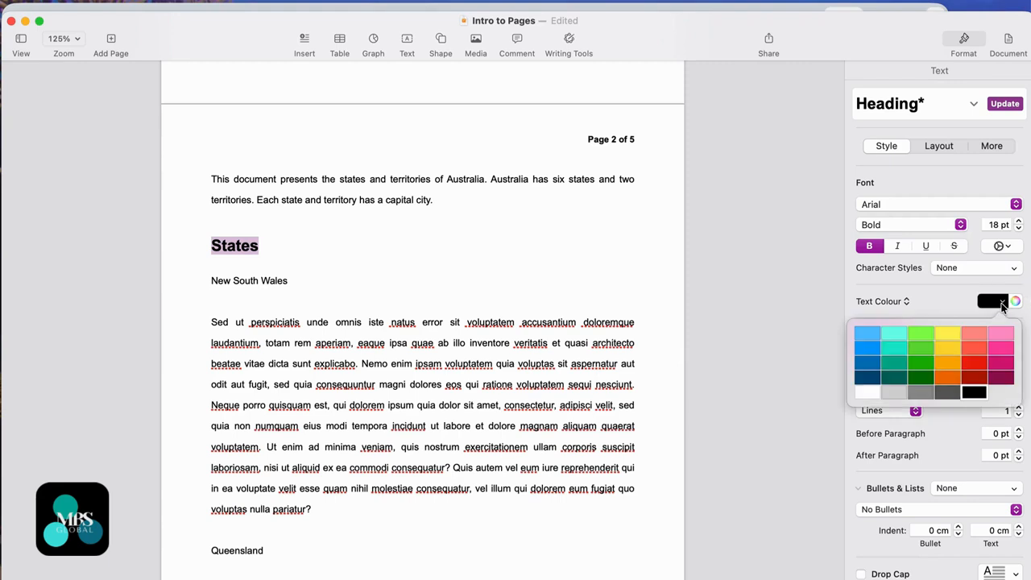
left_click(949, 397)
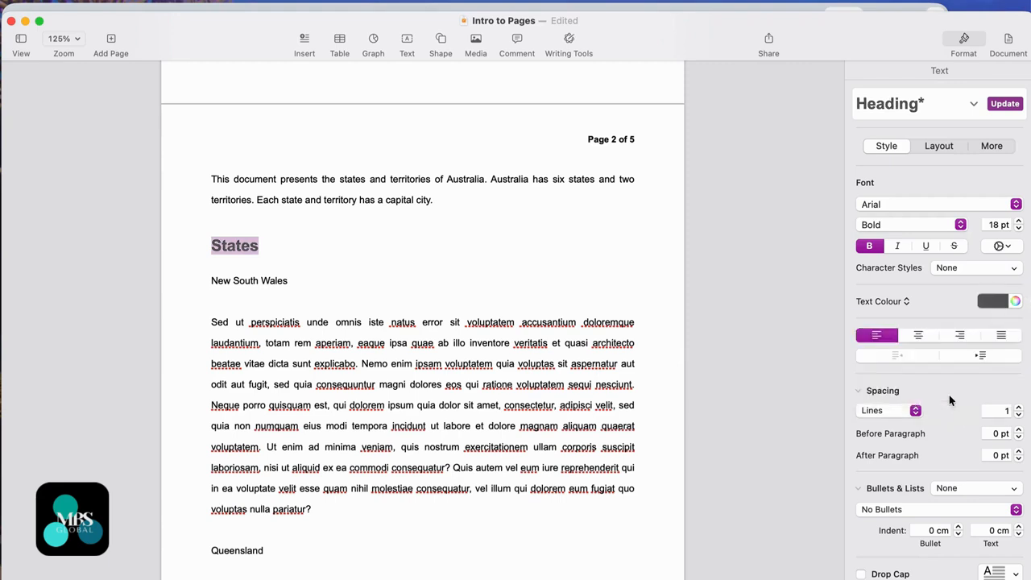
left_click(462, 241)
left_click(262, 241)
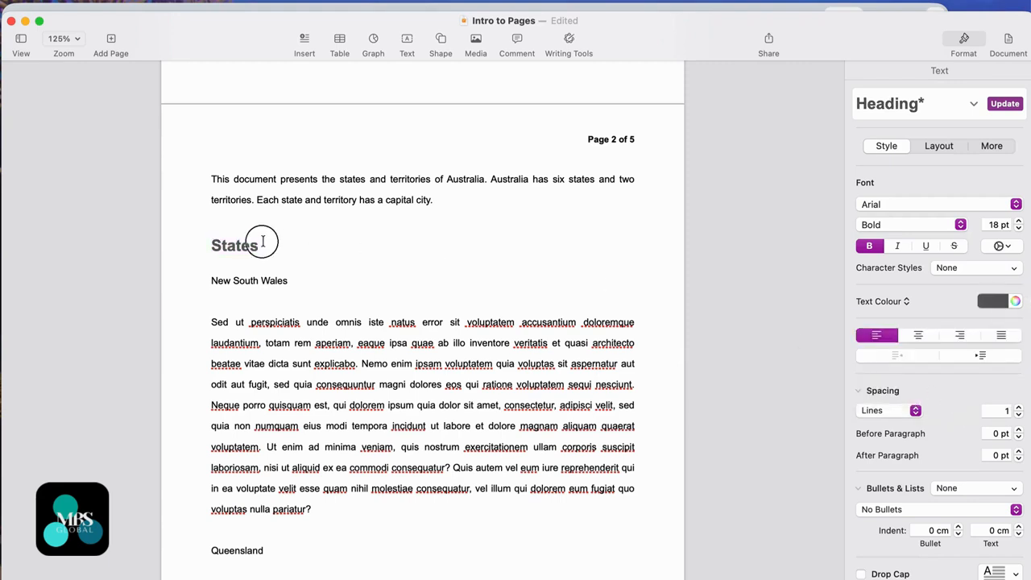
Step: Return the "States" heading's text colour to black and update the Heading style to match
left_click_drag(263, 241, 212, 239)
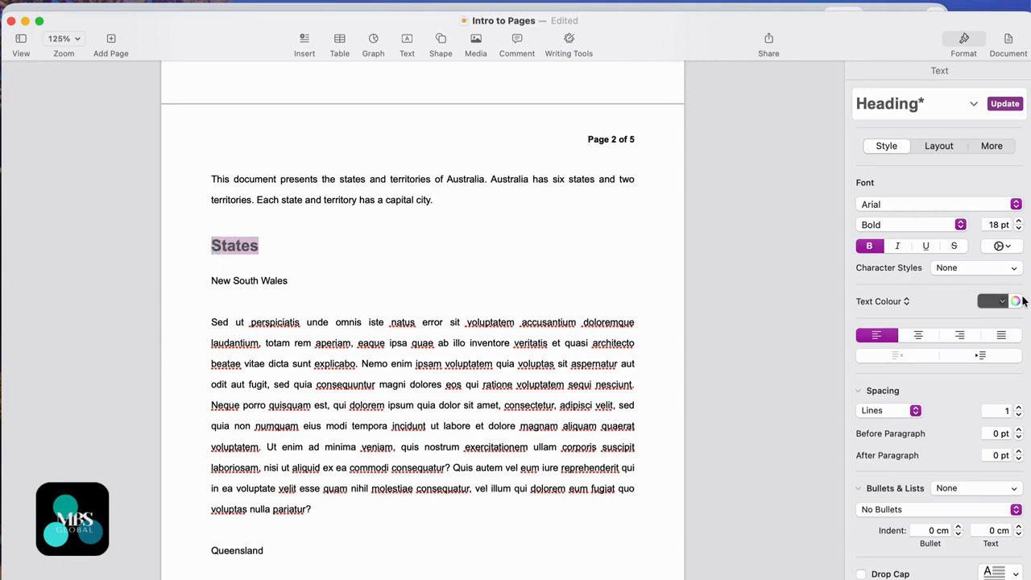
left_click(999, 305)
left_click(977, 392)
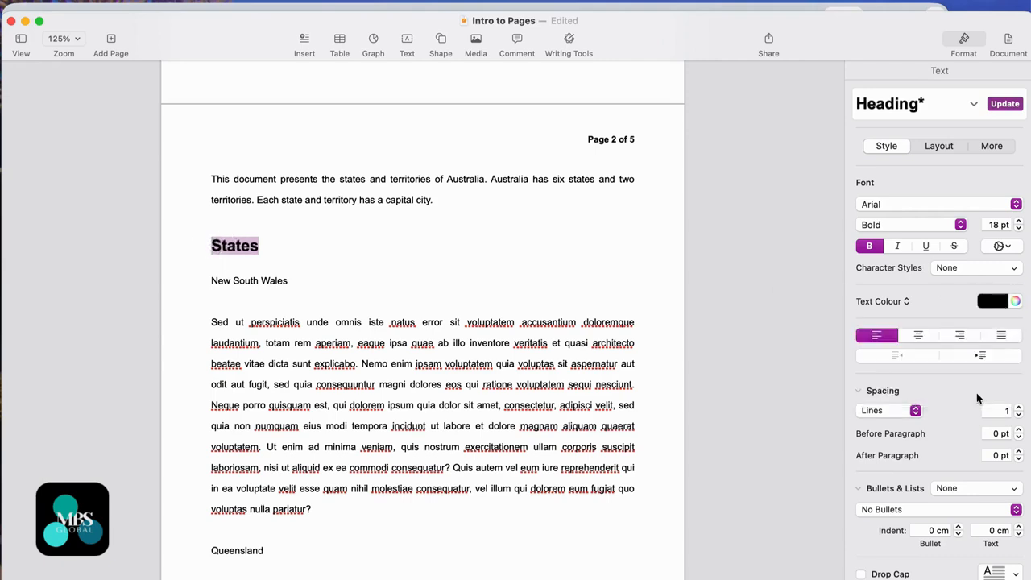
left_click(1005, 104)
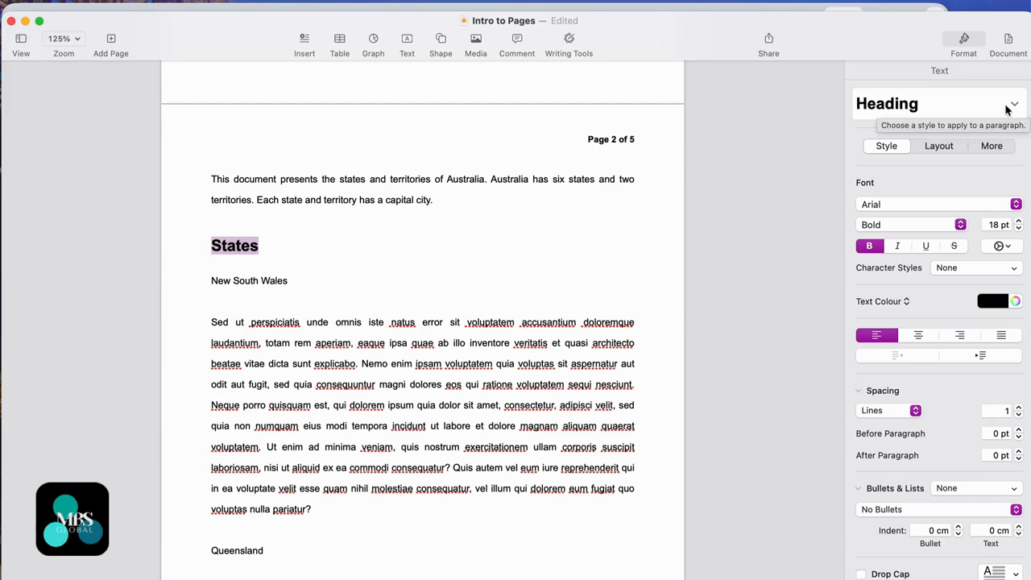
Step: Apply the Heading 2 paragraph style to the "New South Wales" line
left_click(298, 280)
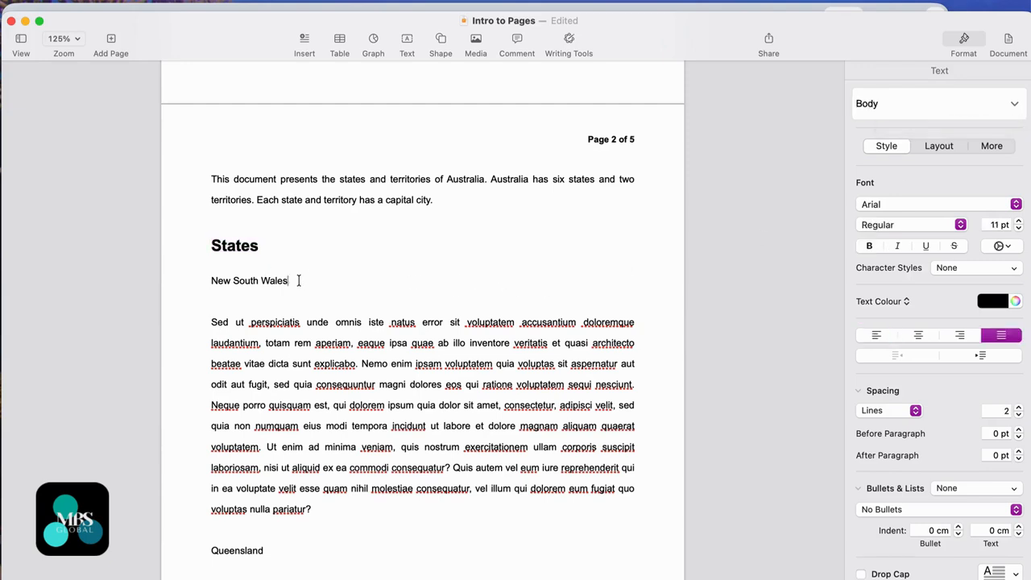
left_click_drag(292, 281, 212, 277)
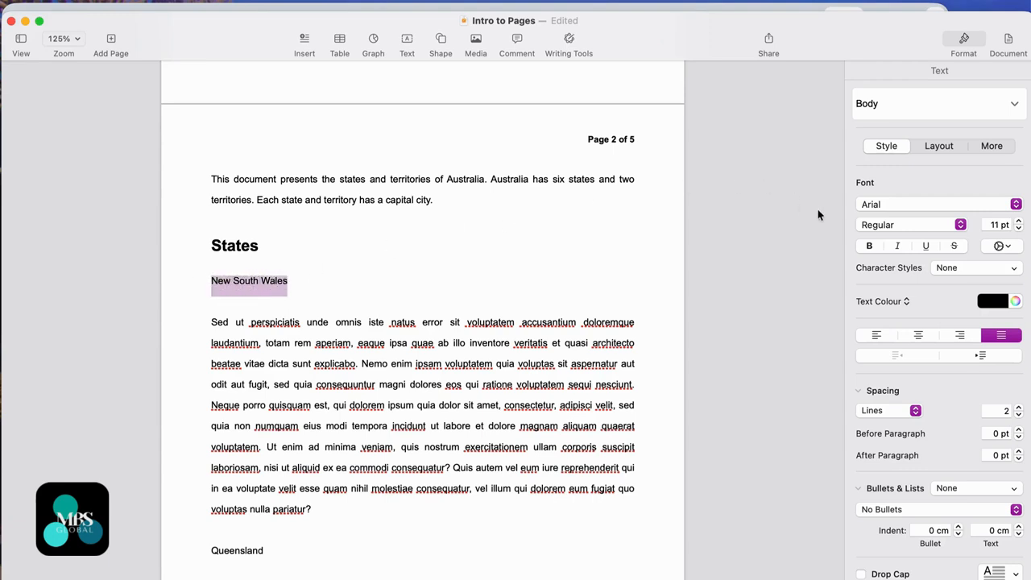
left_click(1014, 105)
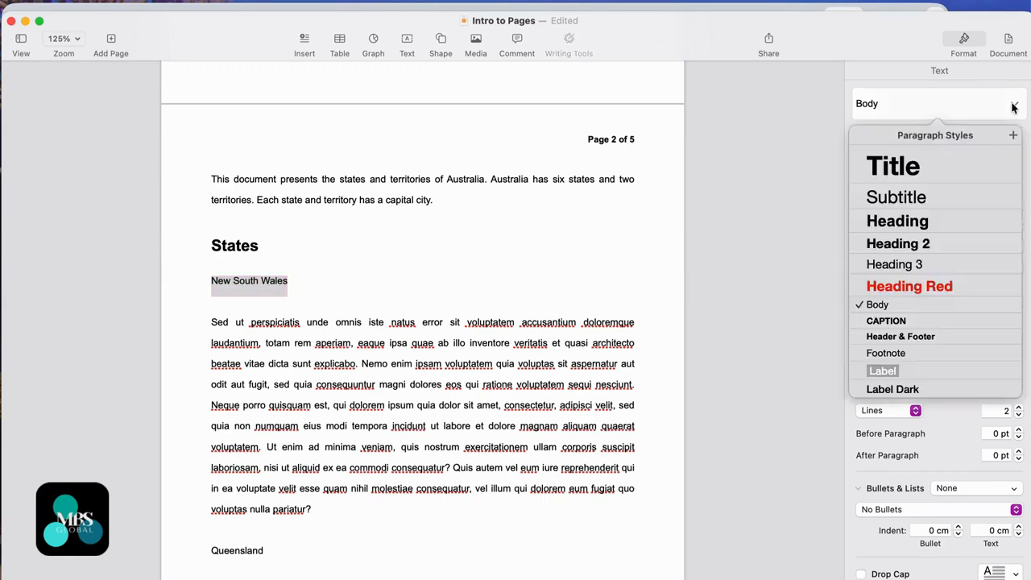
left_click(916, 245)
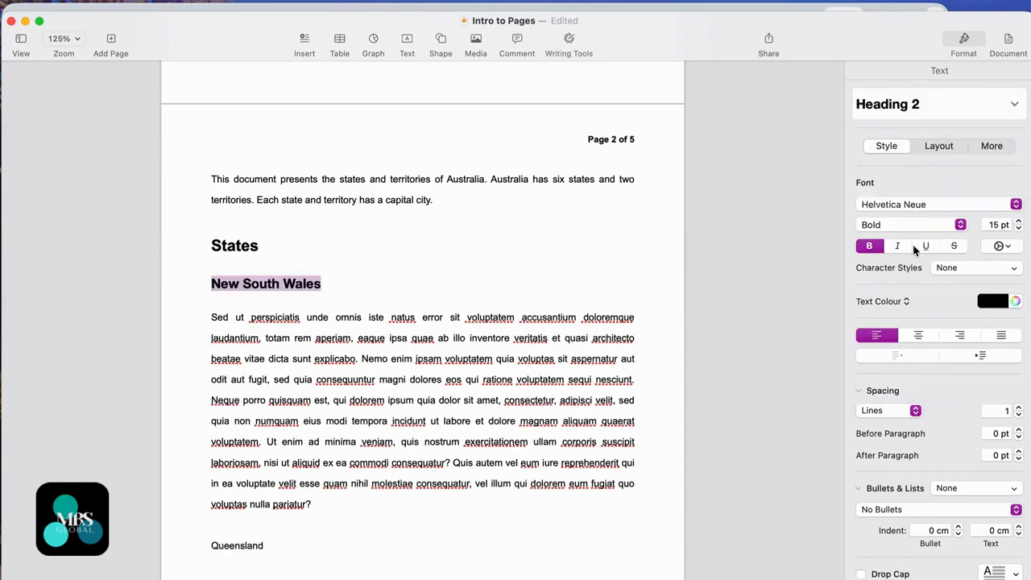
Step: Set the "New South Wales" heading's font size to 16 pt, update the Heading 2 style to match, and deselect the text
left_click(1019, 221)
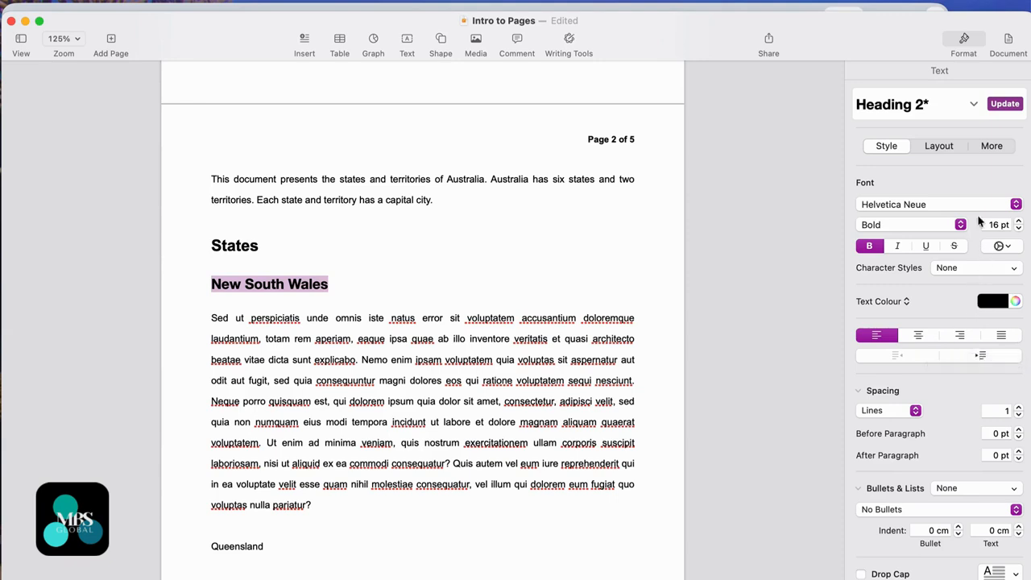
left_click(1005, 104)
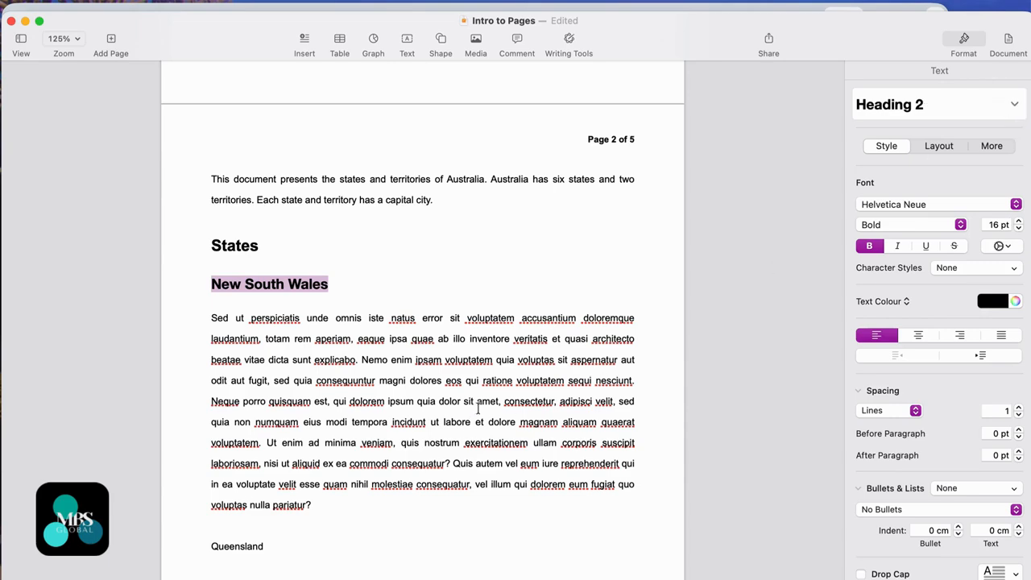
left_click(473, 340)
Step: Apply the Heading 2 paragraph style to the "Queensland" line
scroll(464, 294, "down", 5)
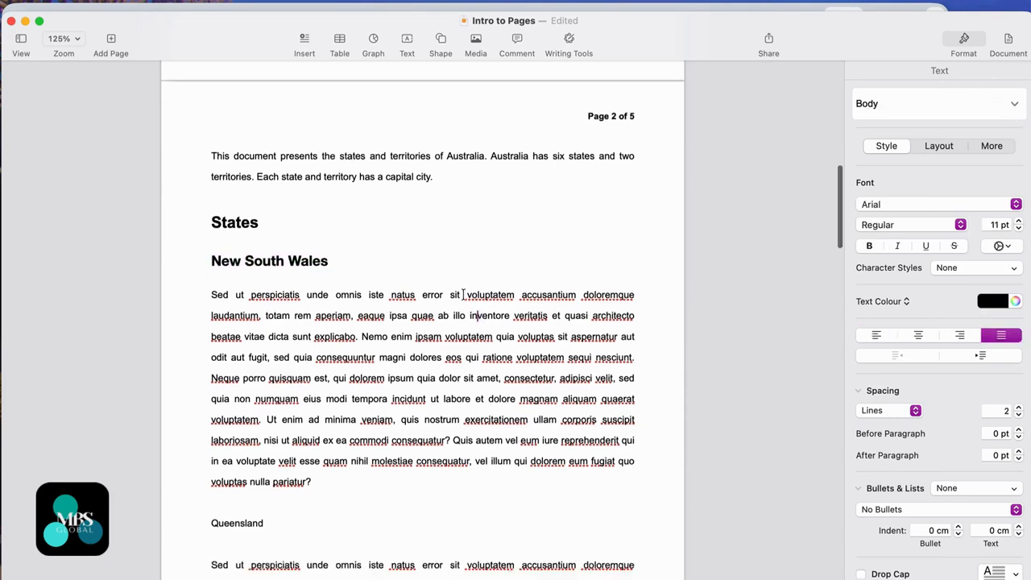
scroll(464, 294, "up", 2)
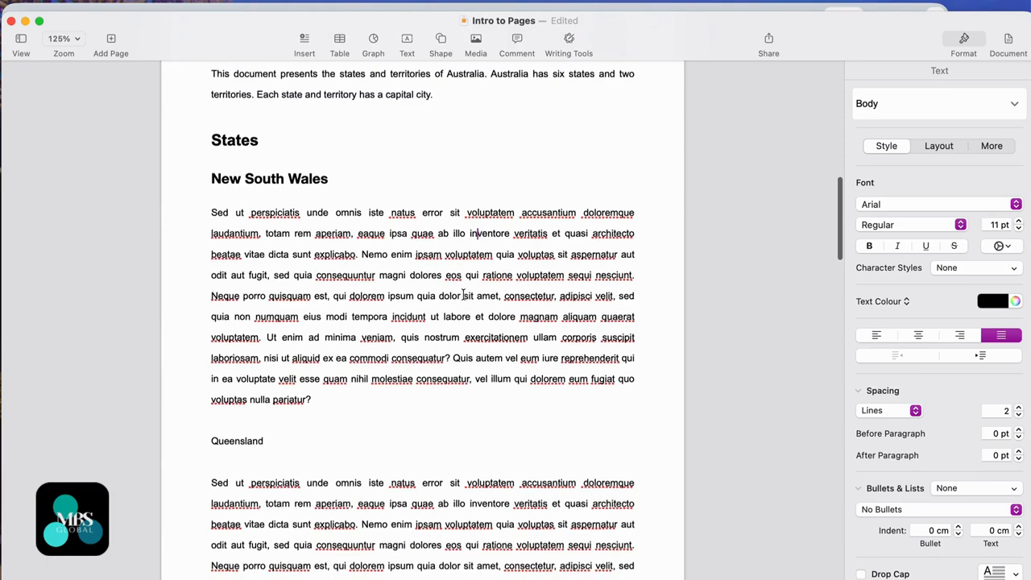
scroll(464, 294, "down", 1)
scroll(464, 294, "down", 5)
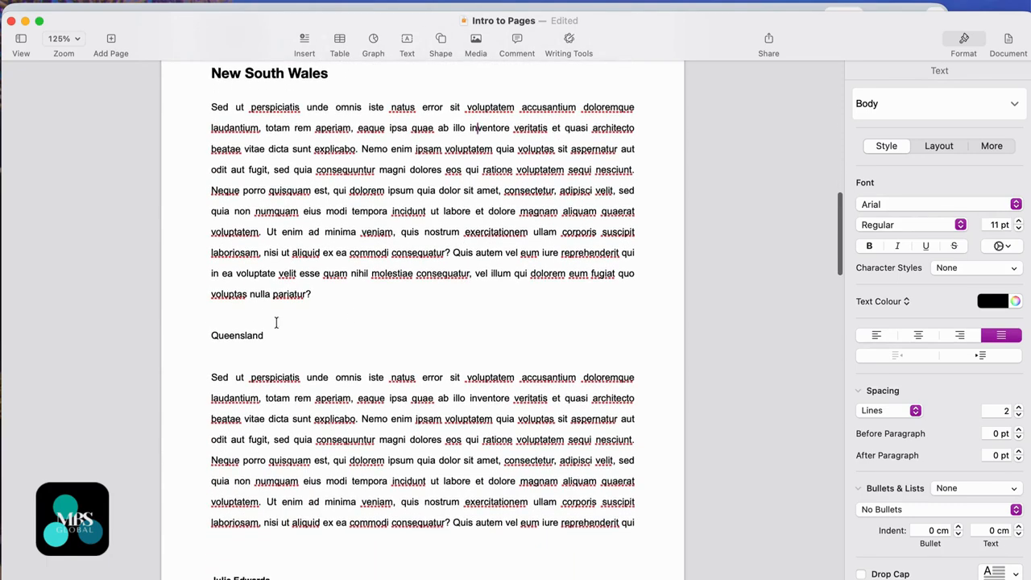
left_click_drag(272, 338, 202, 336)
left_click(1013, 105)
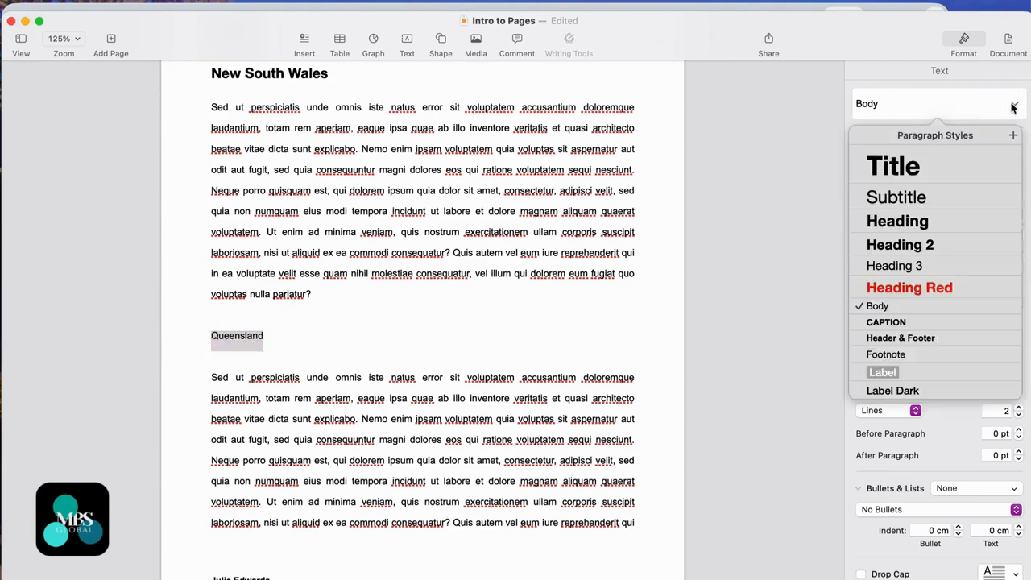
left_click(1012, 104)
left_click(1012, 104)
left_click(944, 243)
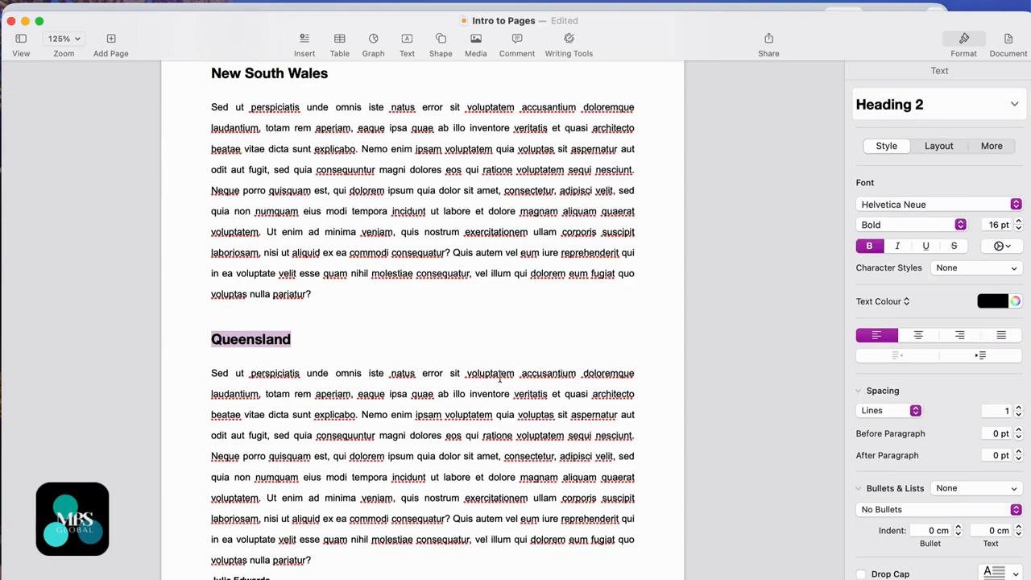
Step: Apply the Heading 2 paragraph style to the "South Australia" line on page 3
scroll(494, 377, "down", 5)
scroll(493, 377, "down", 8)
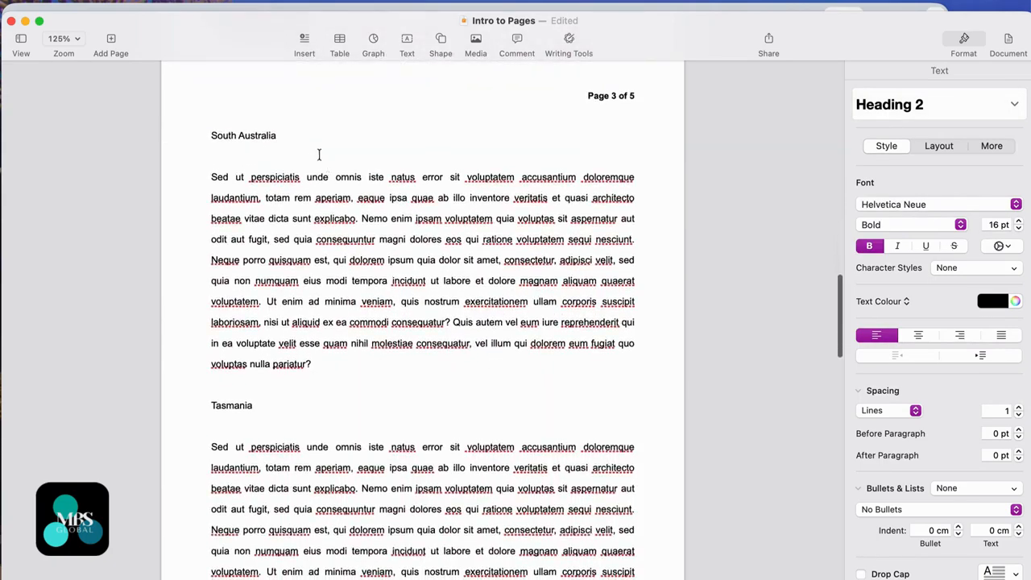
left_click(279, 136)
mouse_move(279, 133)
left_mouse_down()
mouse_move(210, 126)
mouse_move(277, 134)
left_mouse_up()
left_click(215, 136)
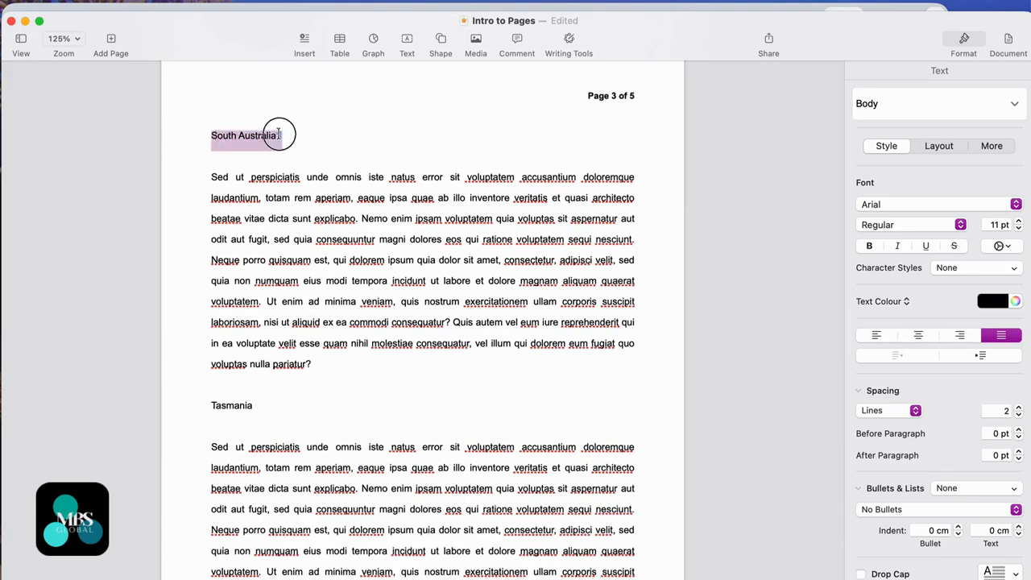
left_click(929, 113)
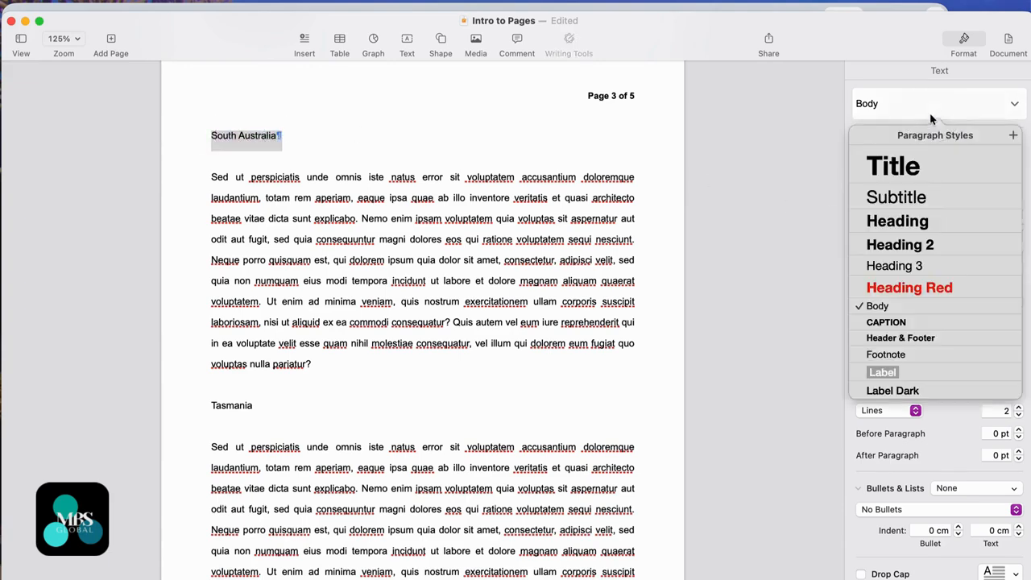
left_click(917, 251)
Step: Apply the Heading 2 paragraph style to the "Tasmania" line
scroll(448, 339, "down", 5)
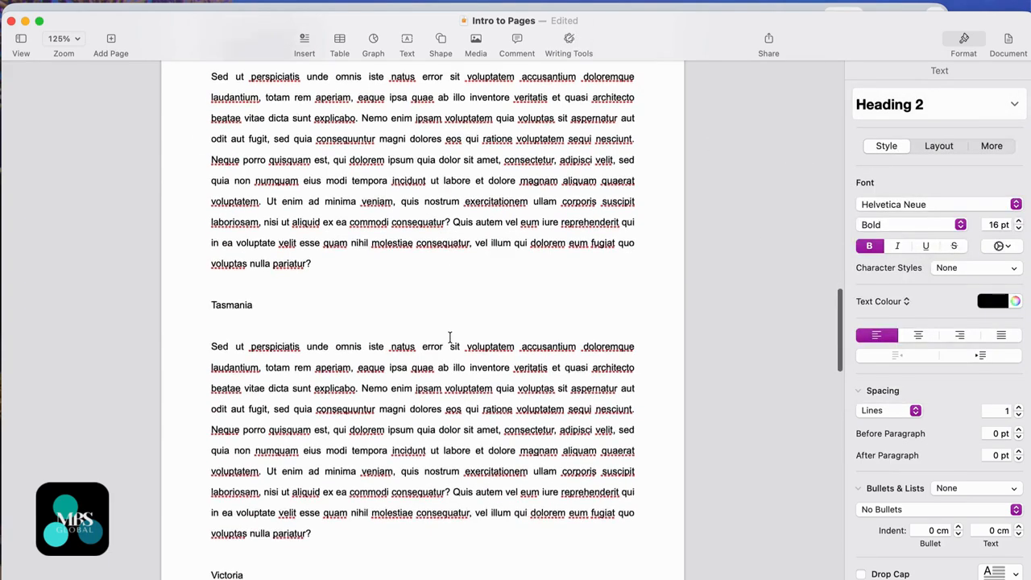
left_click_drag(254, 259, 212, 260)
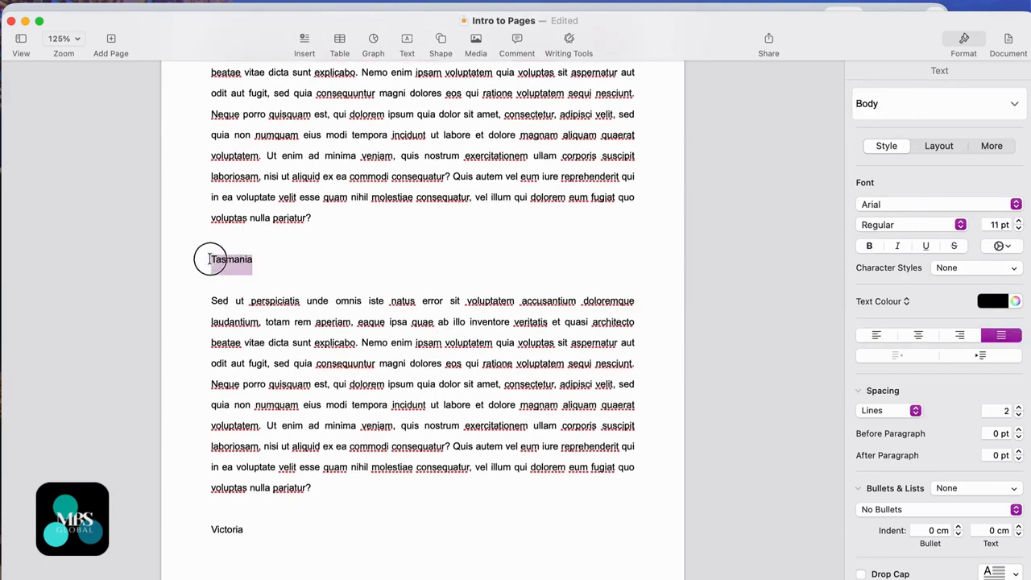
left_click(904, 102)
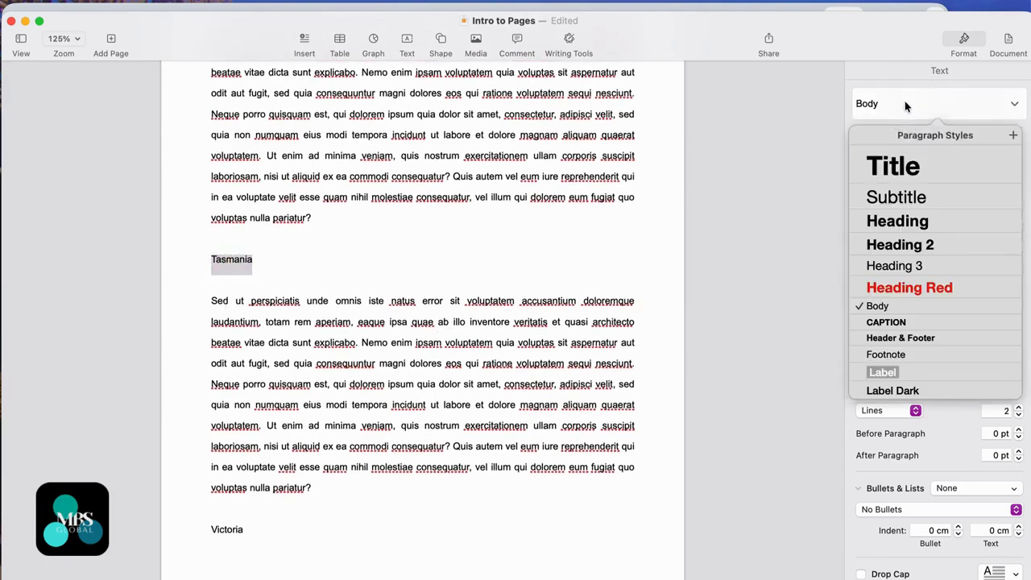
left_click(906, 245)
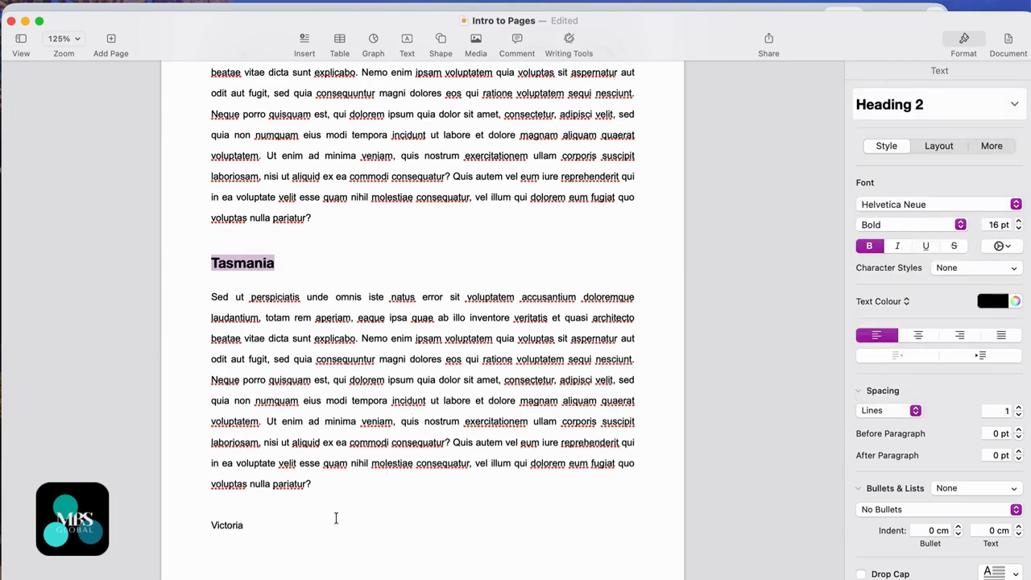
Step: Apply the Heading 2 paragraph style to the "Victoria" line
left_click_drag(246, 525, 198, 525)
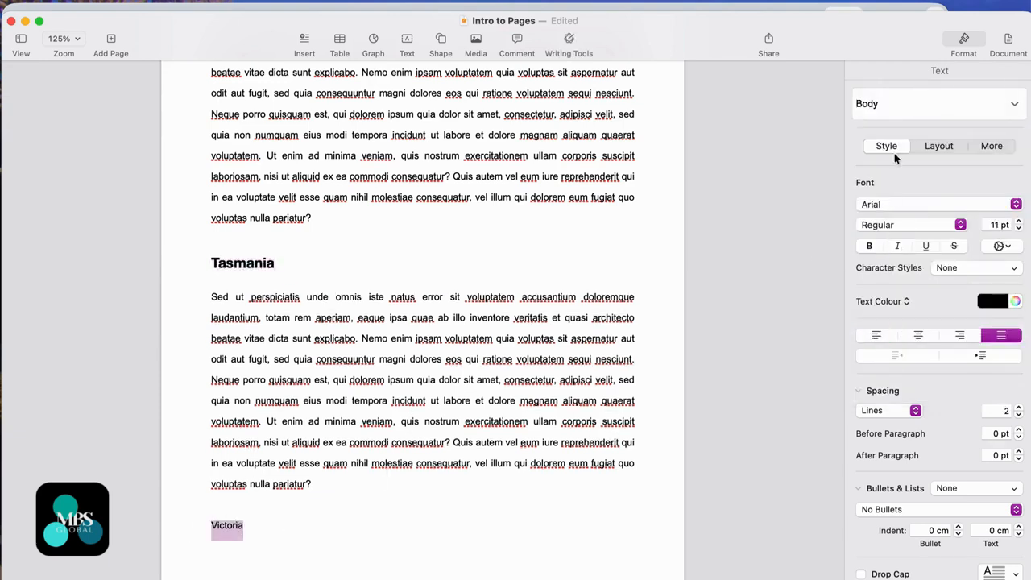
left_click(904, 105)
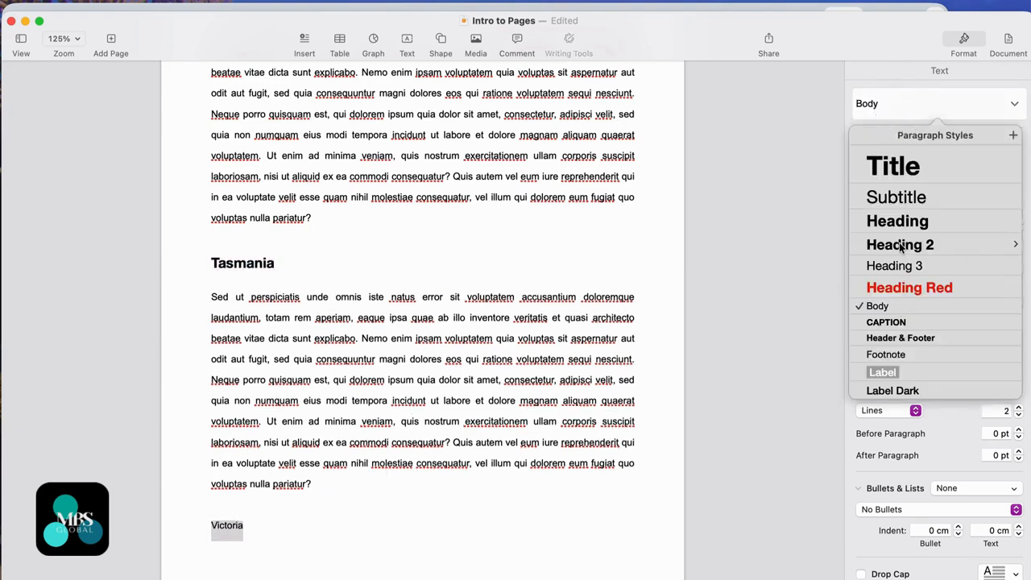
left_click(900, 245)
Step: Apply the Heading 2 paragraph style to the "Western Australia" line
scroll(490, 402, "down", 15)
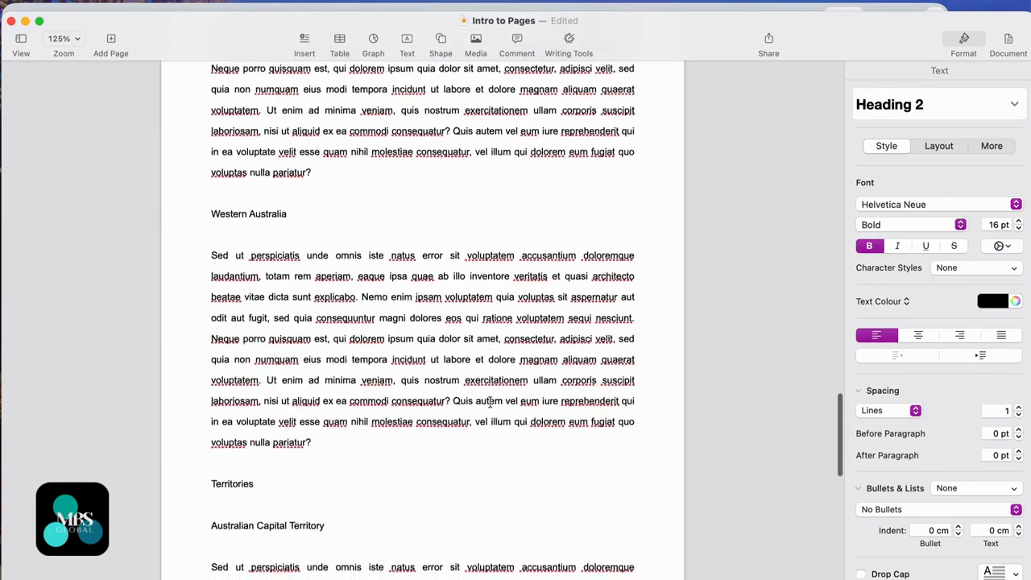
left_click_drag(303, 211, 208, 208)
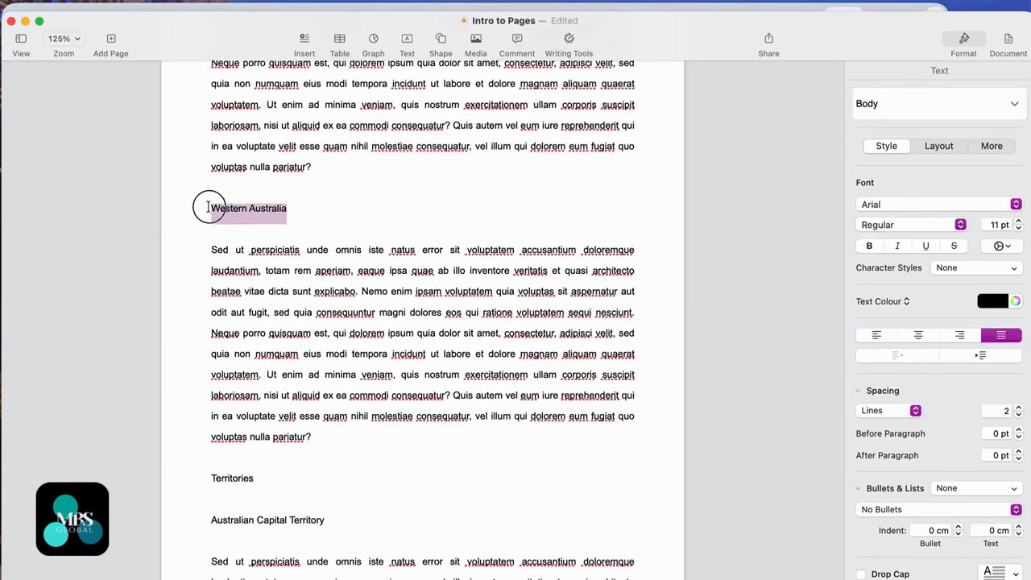
left_click(924, 106)
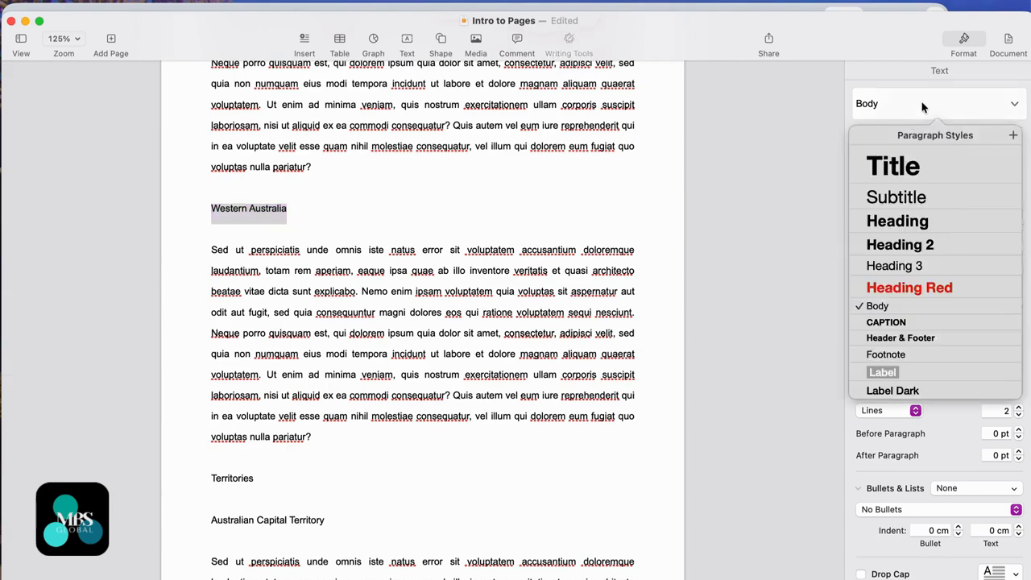
left_click(905, 247)
Step: Apply the Heading paragraph style to the "Territories" line
scroll(408, 451, "down", 5)
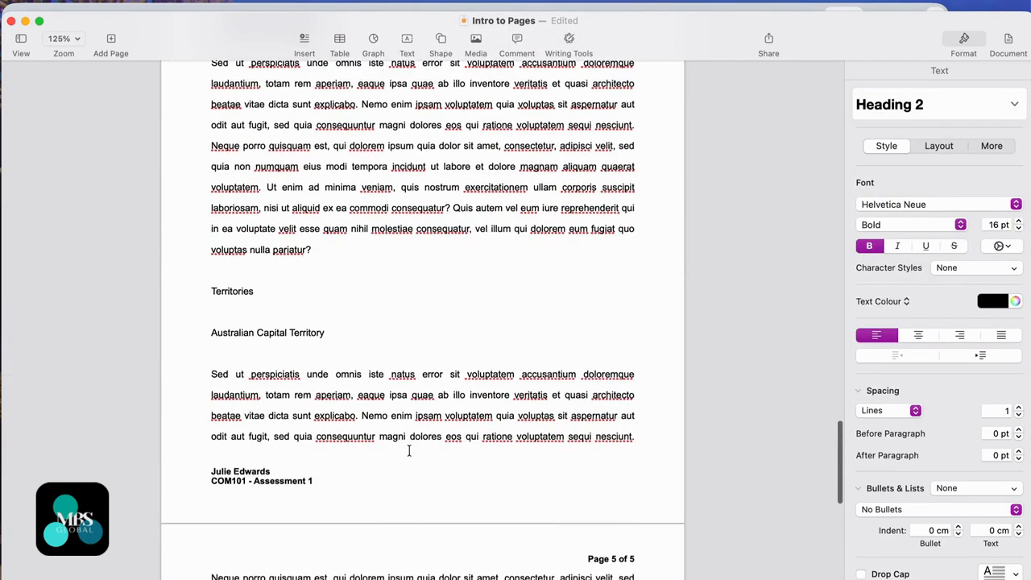
left_click_drag(264, 294, 208, 291)
left_click(919, 98)
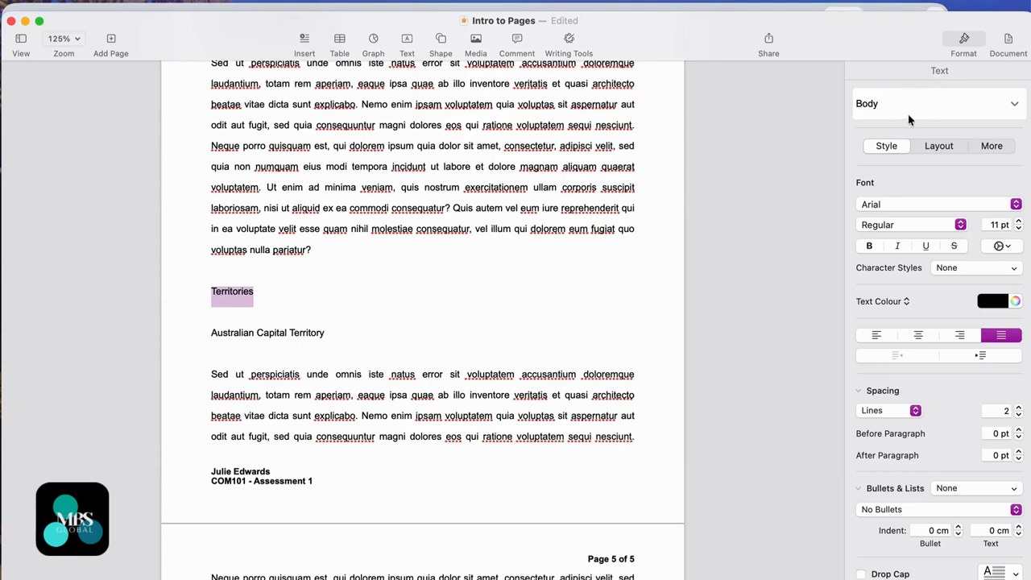
left_click(892, 226)
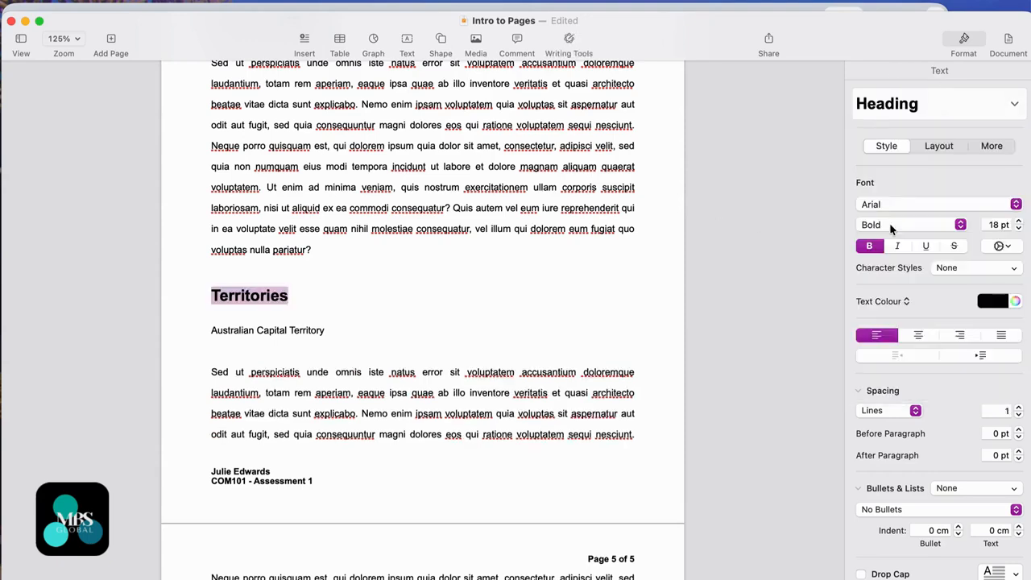
Step: Apply the Heading 2 paragraph style to the "Australian Capital Territory" line
left_click_drag(339, 330, 212, 331)
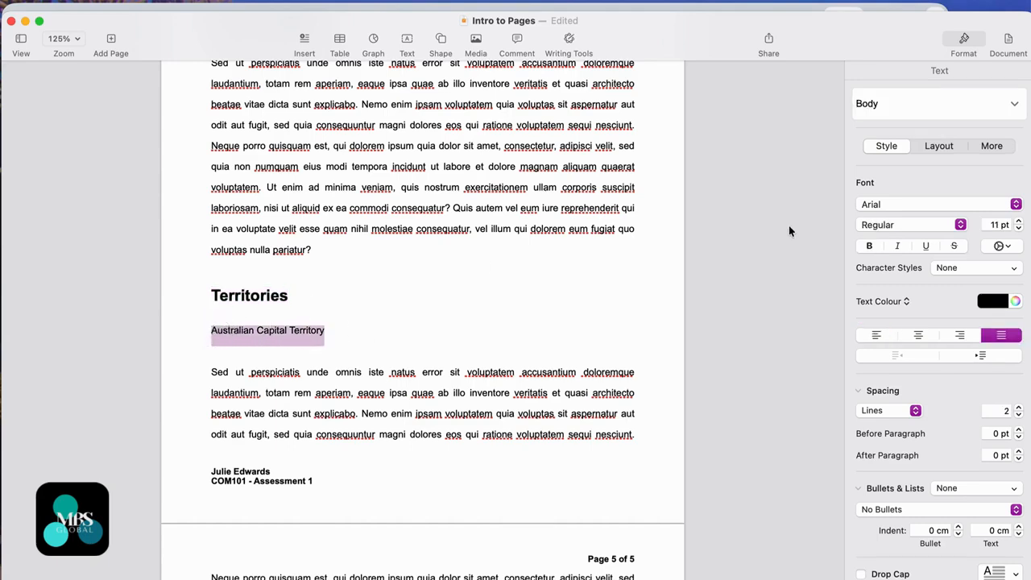
left_click(905, 113)
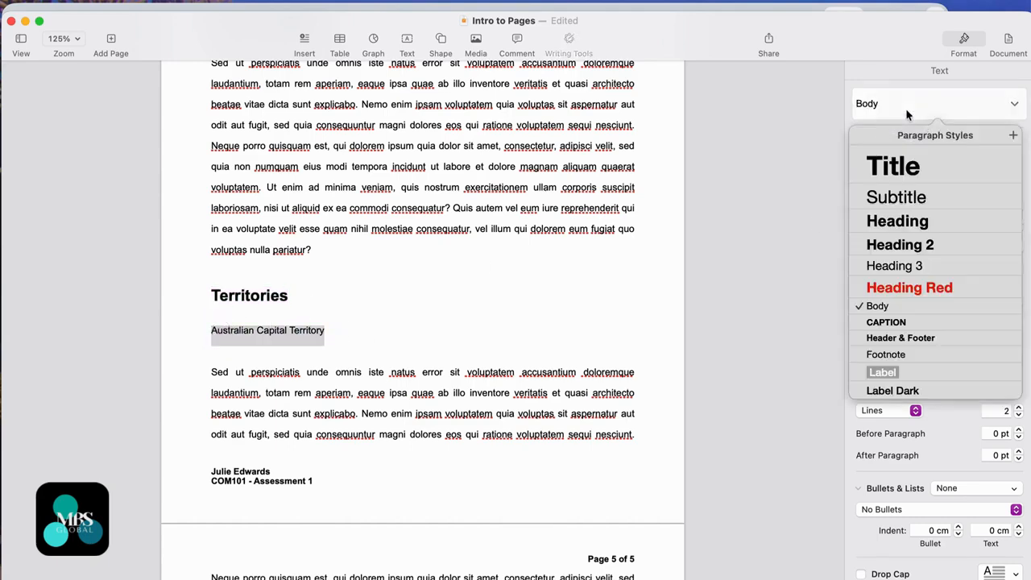
left_click(902, 248)
Step: Apply the Heading 2 paragraph style to the "Northern Territory" line
scroll(491, 338, "down", 9)
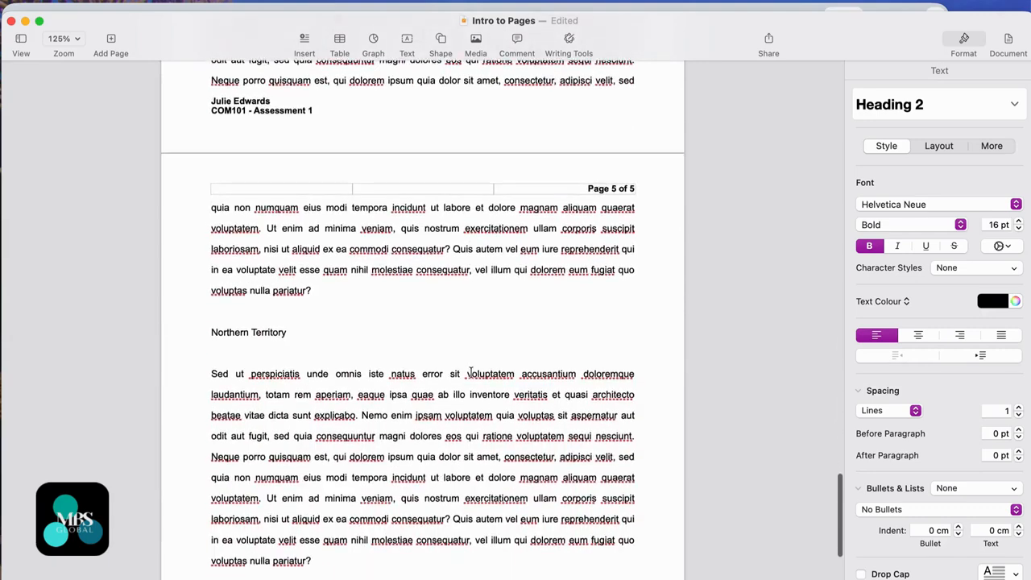
left_click_drag(296, 332, 210, 332)
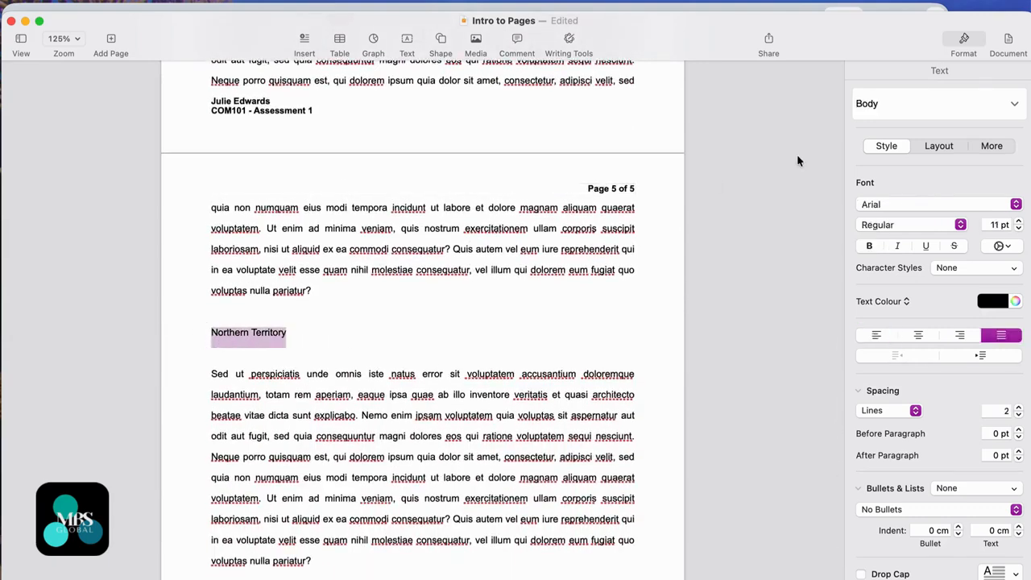
left_click(887, 110)
left_click(893, 242)
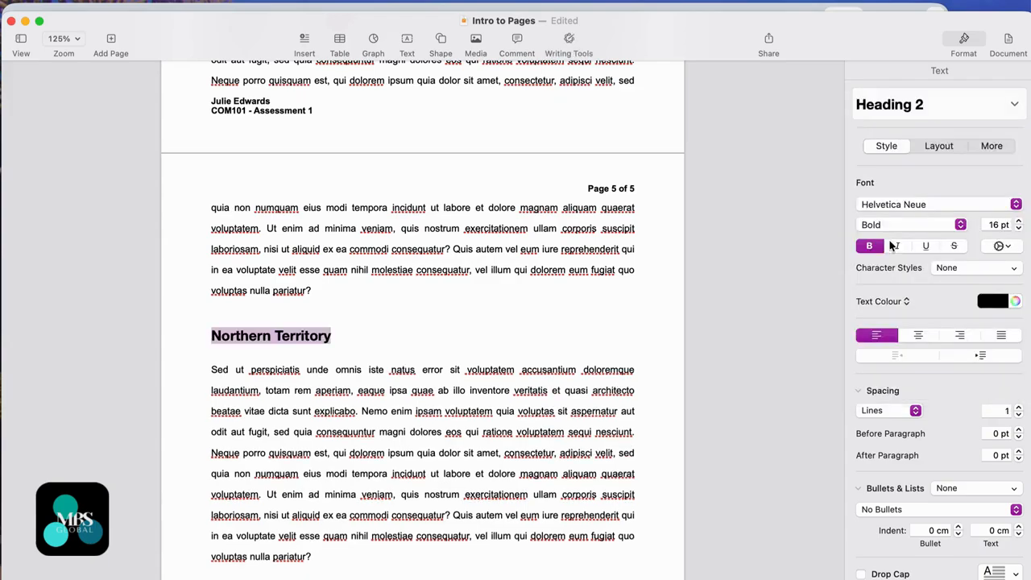
Step: Insert a page break before the introductory paragraph that begins "This document presents the states and territories of Australia"
scroll(481, 381, "down", 1)
scroll(480, 381, "down", 3)
scroll(478, 379, "up", 5)
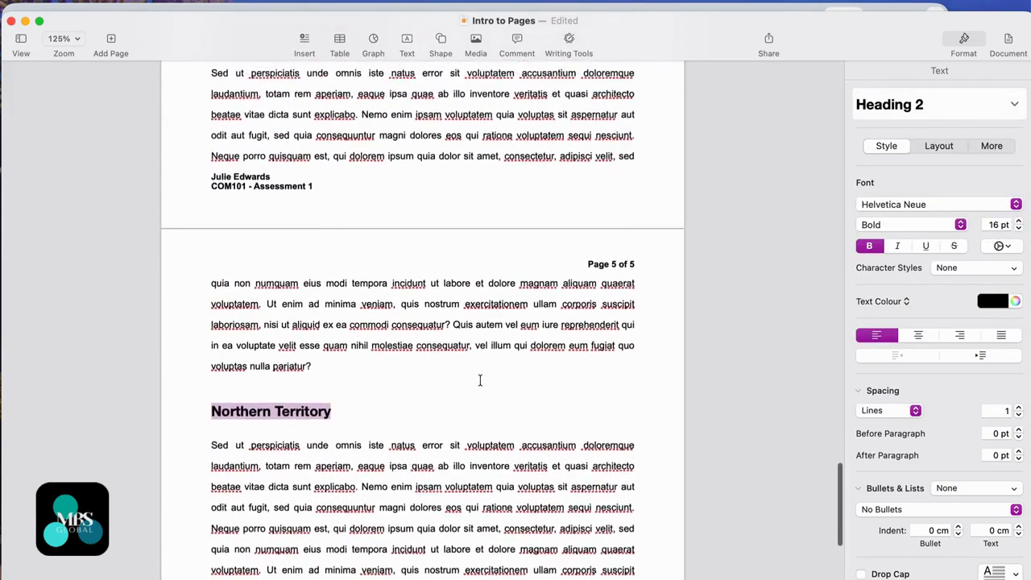
scroll(481, 380, "up", 10)
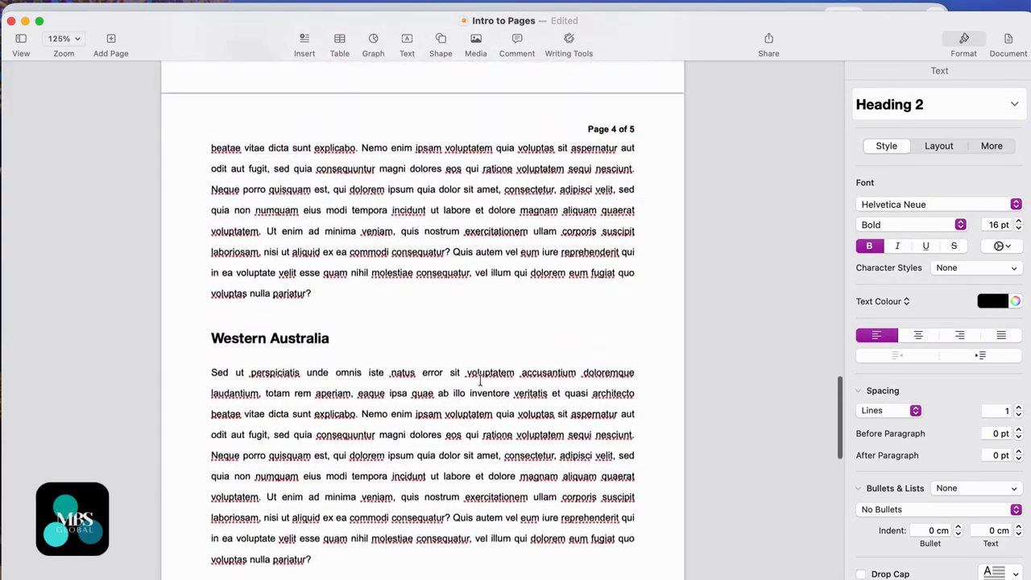
scroll(480, 380, "up", 15)
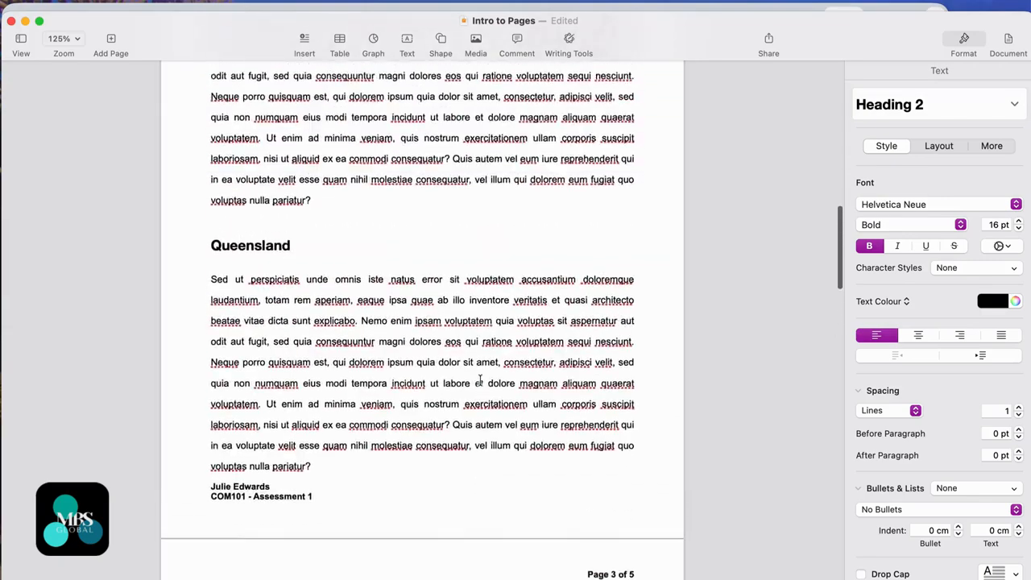
scroll(481, 380, "up", 3)
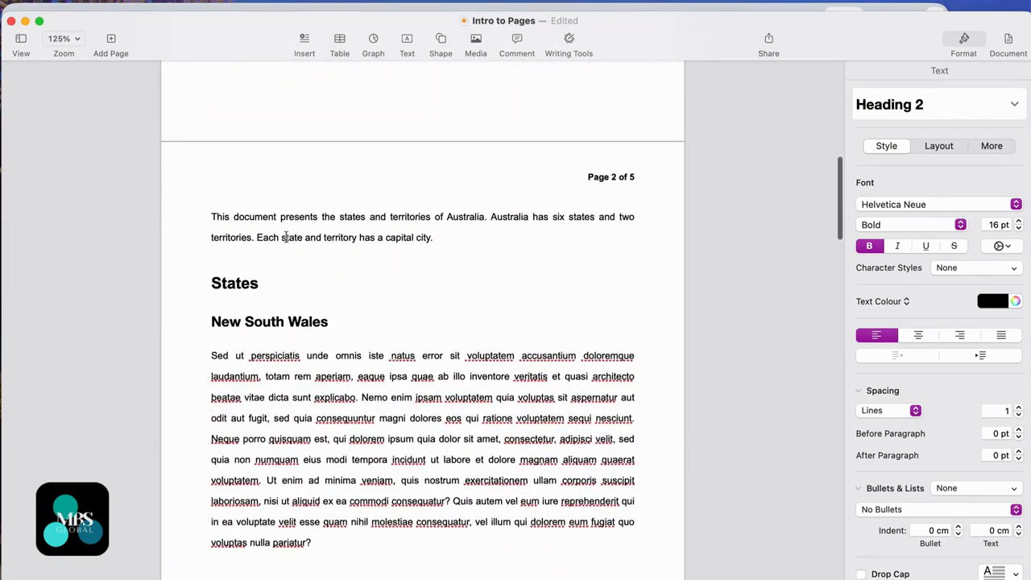
left_click(207, 214)
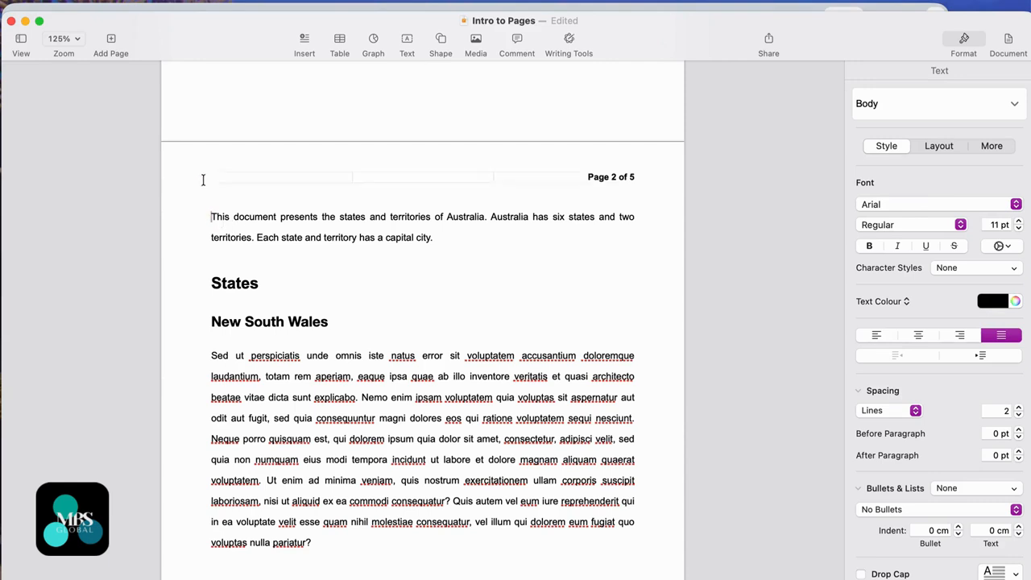
left_click(159, 3)
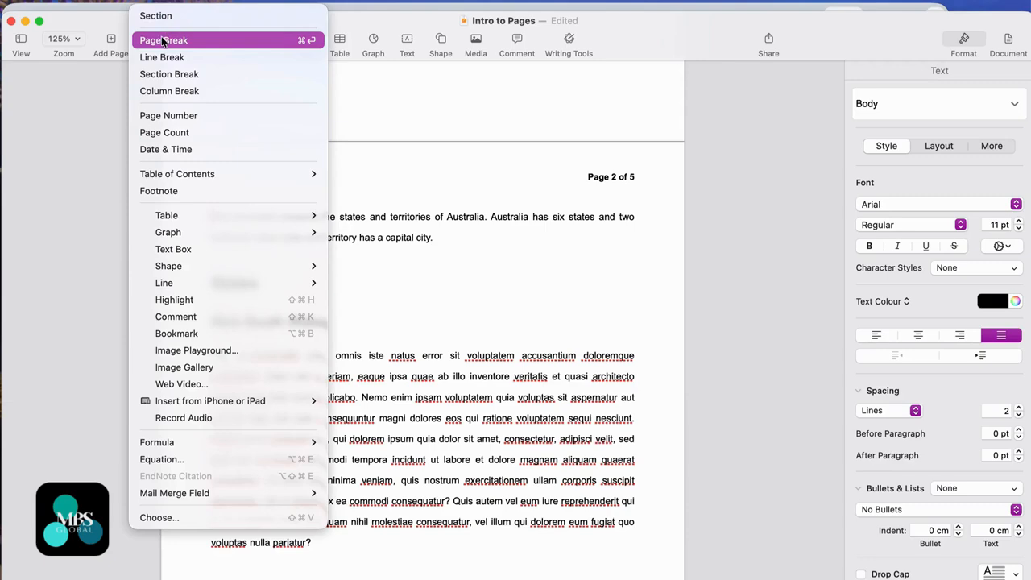
left_click(162, 39)
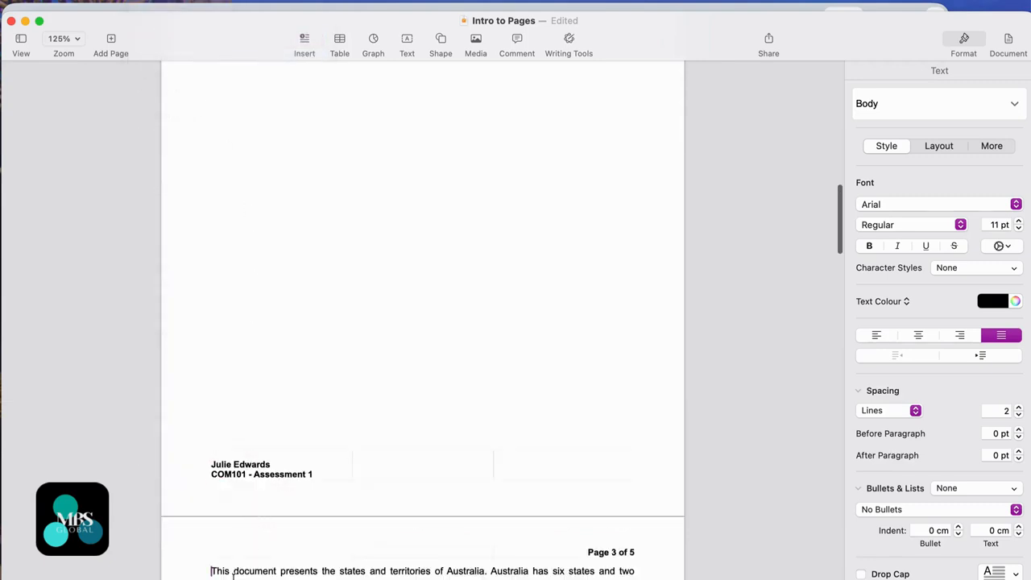
Step: Insert a table of contents covering the entire document on the blank page 2
scroll(234, 207, "up", 5)
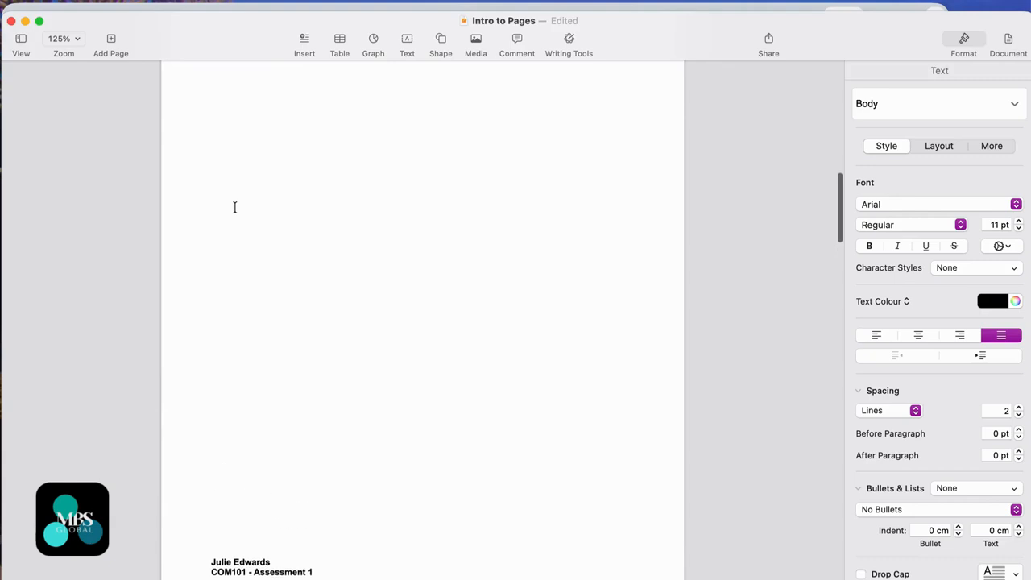
scroll(234, 207, "up", 1)
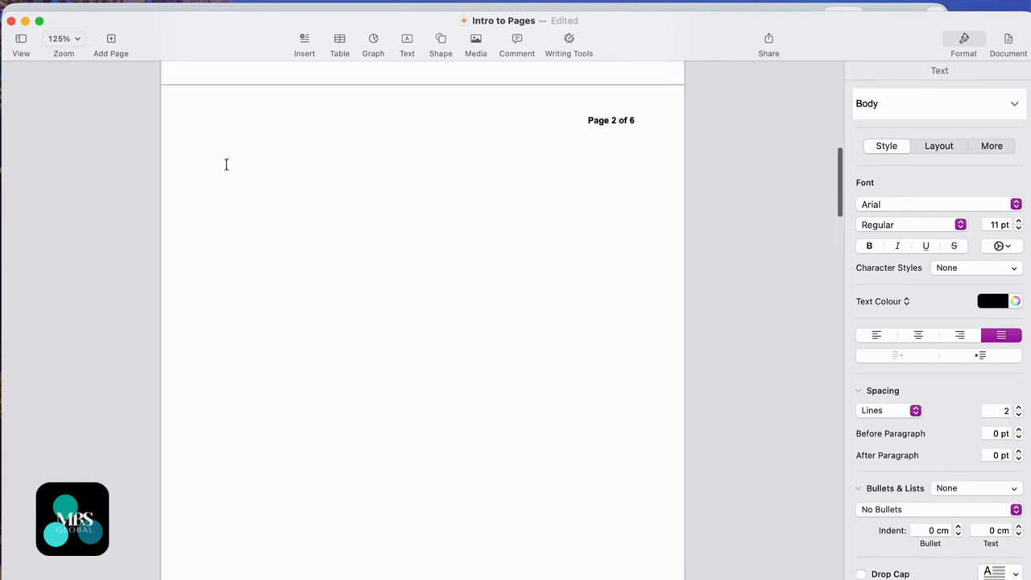
left_click(151, 3)
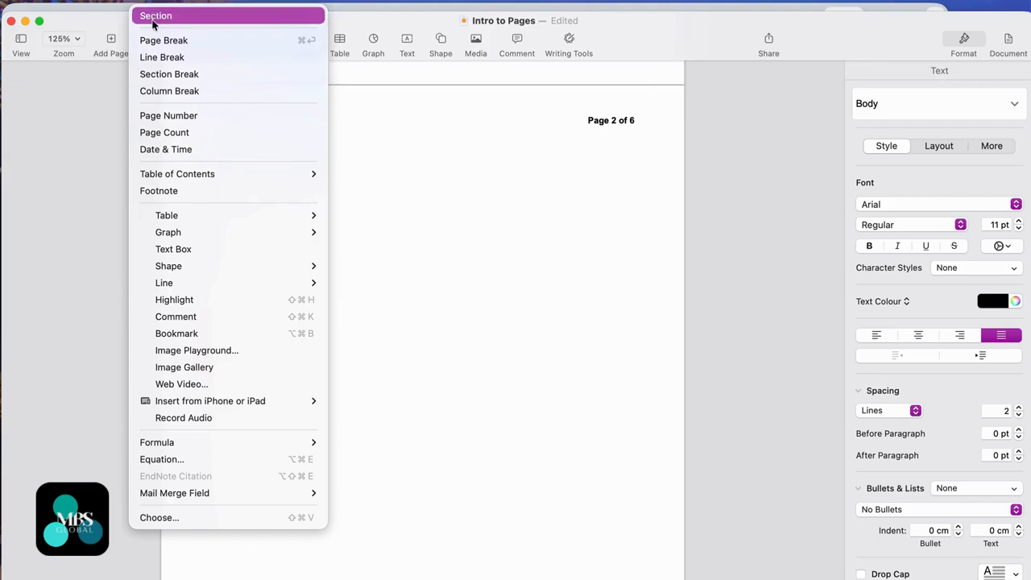
mouse_move(176, 177)
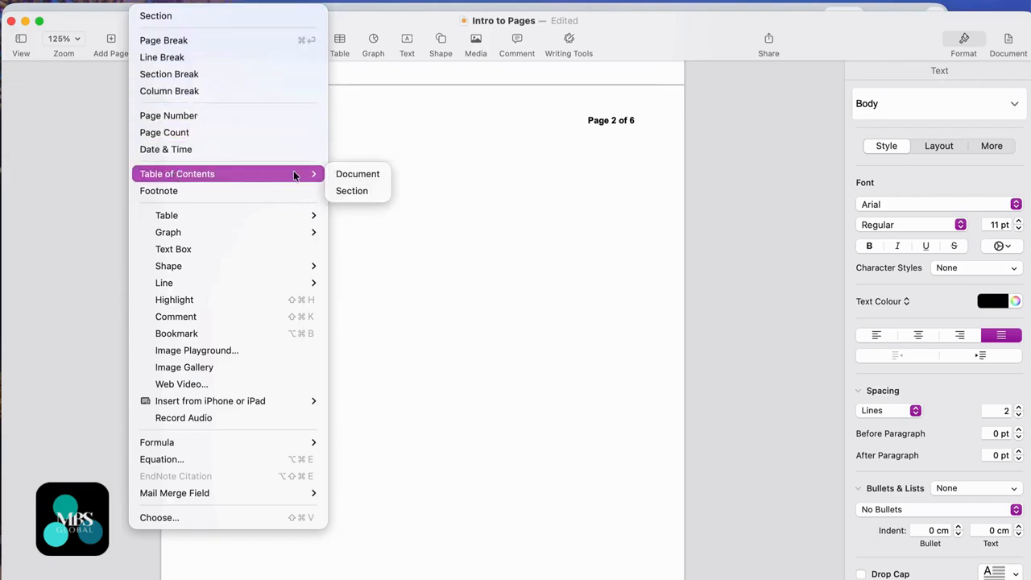
left_click(364, 173)
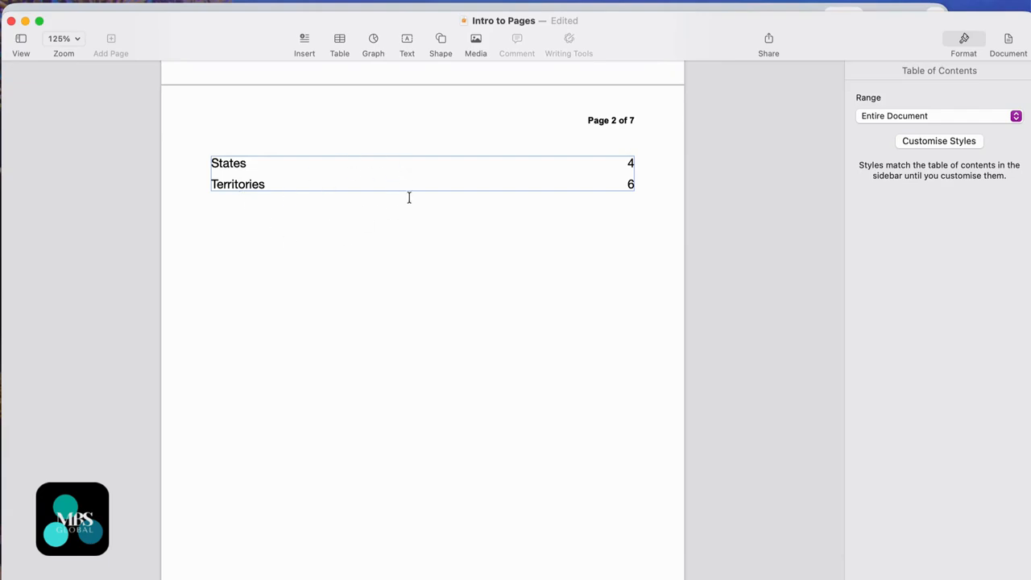
Step: Customise the table of contents styles to include Heading 2 and Heading 3 entries as well
left_click(935, 145)
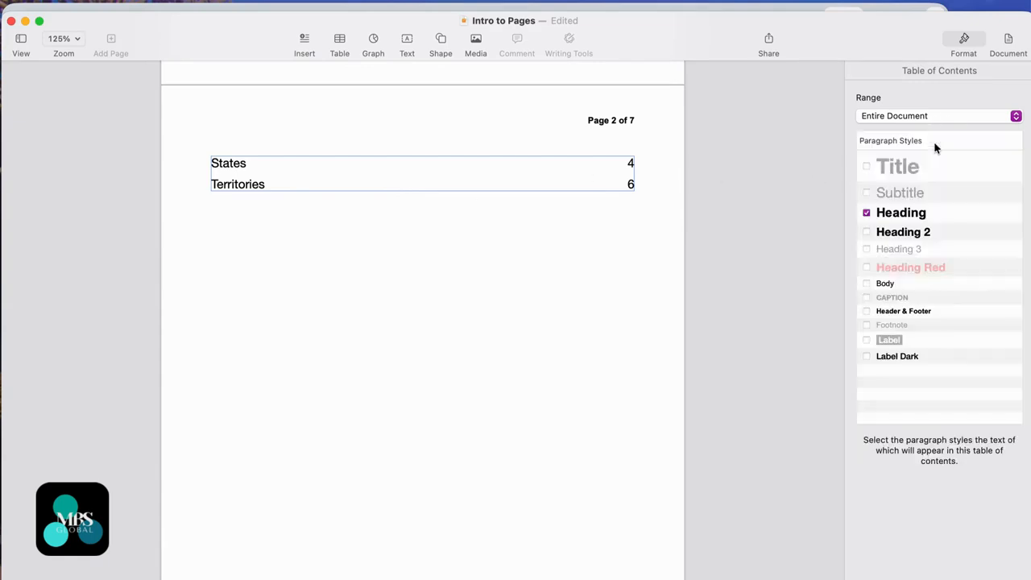
left_click(867, 232)
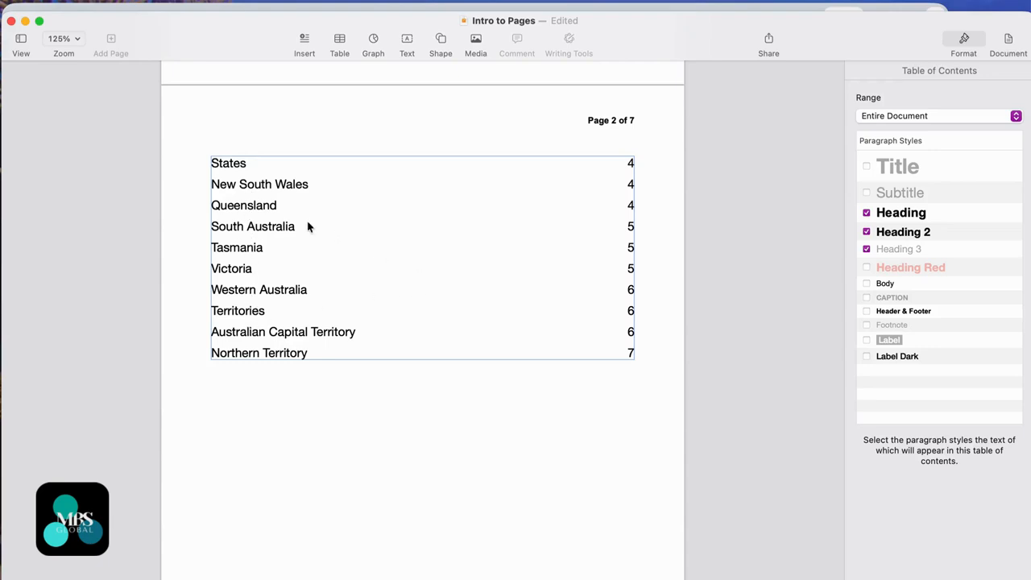
Step: Make the top-level States and Territories entries in the table of contents bold
left_click(233, 167)
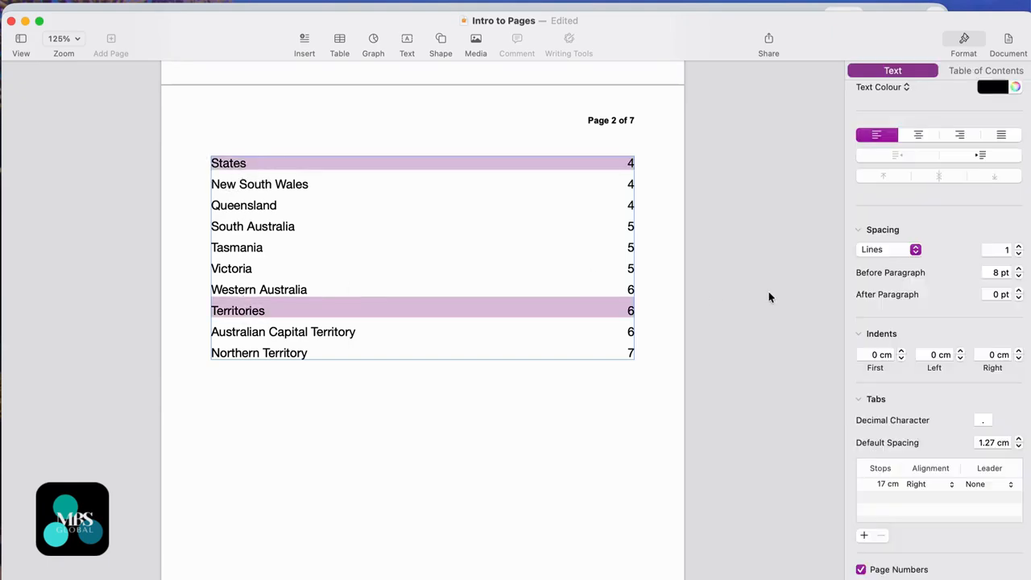
scroll(955, 242, "up", 5)
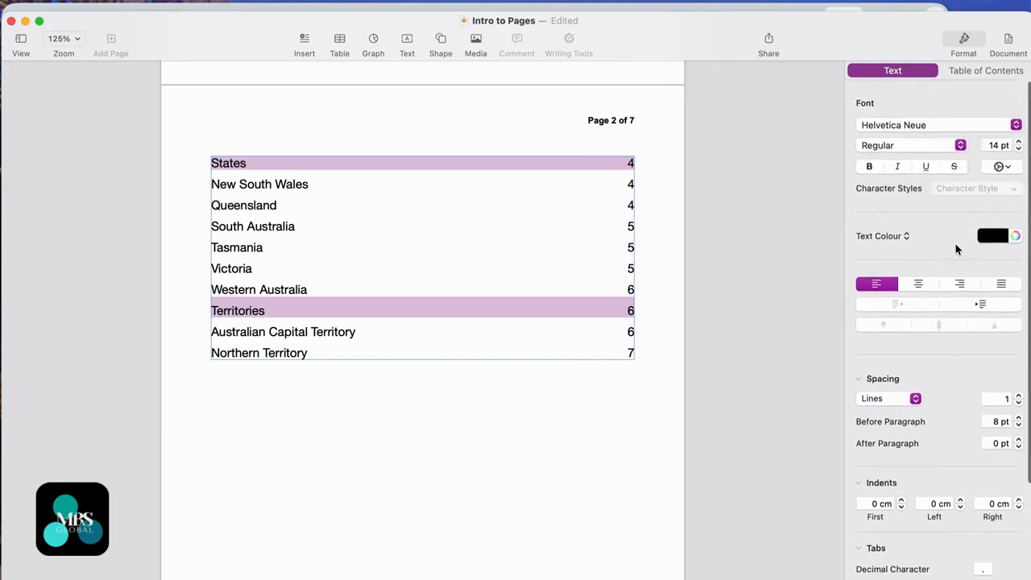
left_click(870, 166)
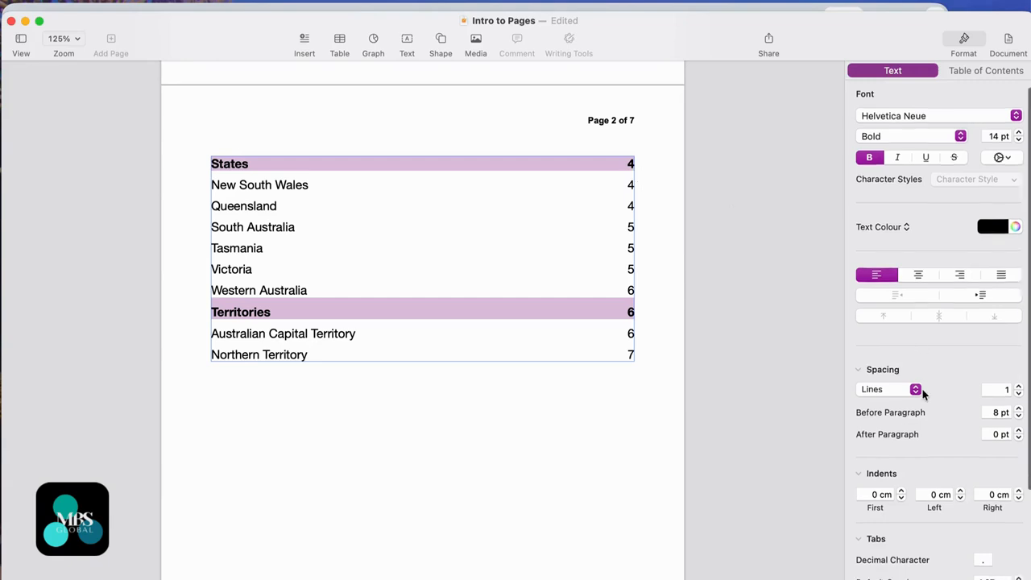
Step: Try the arrow and solid-line tab leaders on the States and Territories entries in the table of contents
scroll(923, 393, "down", 4)
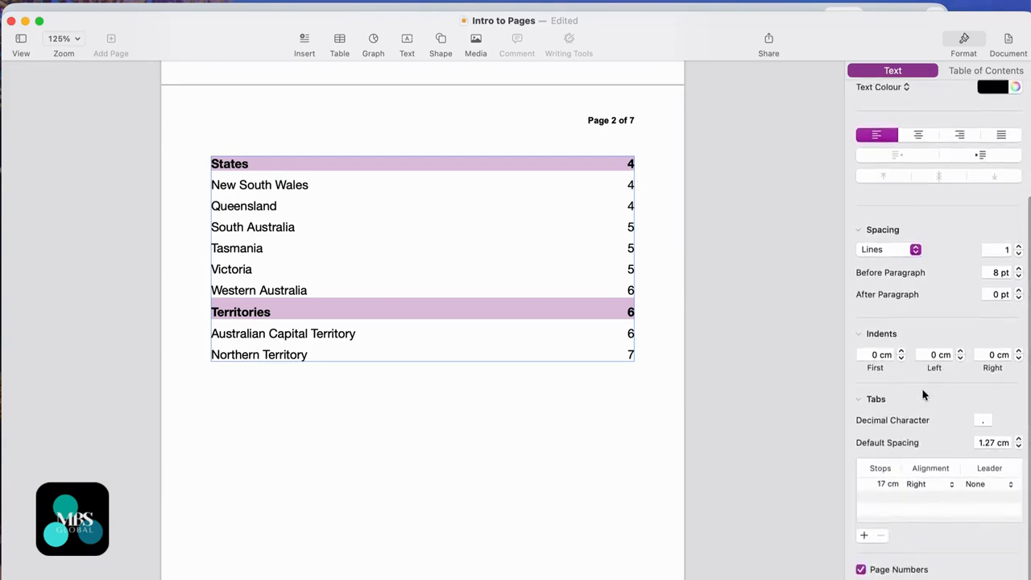
left_click(1004, 490)
left_click(1011, 492)
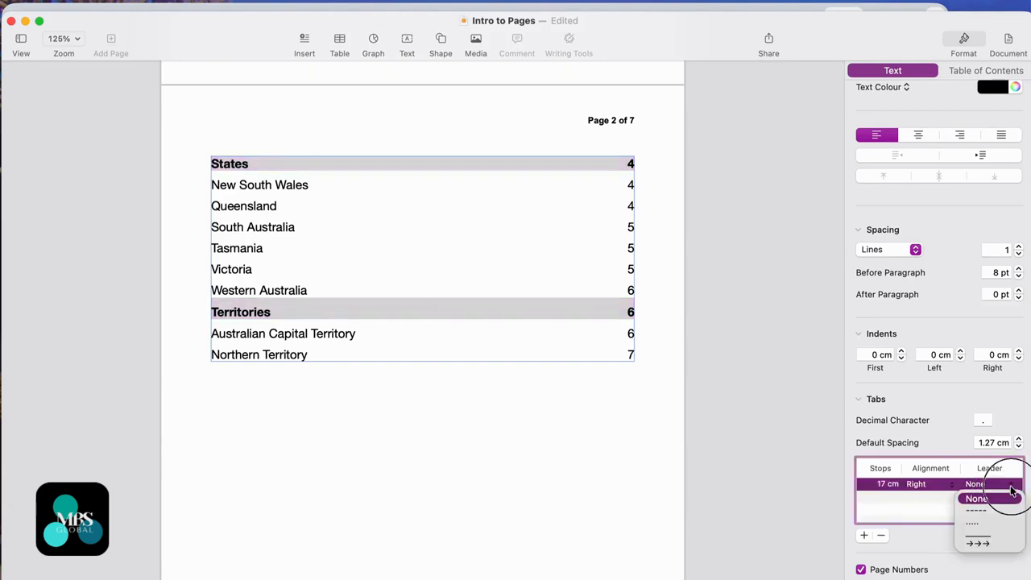
left_click(976, 543)
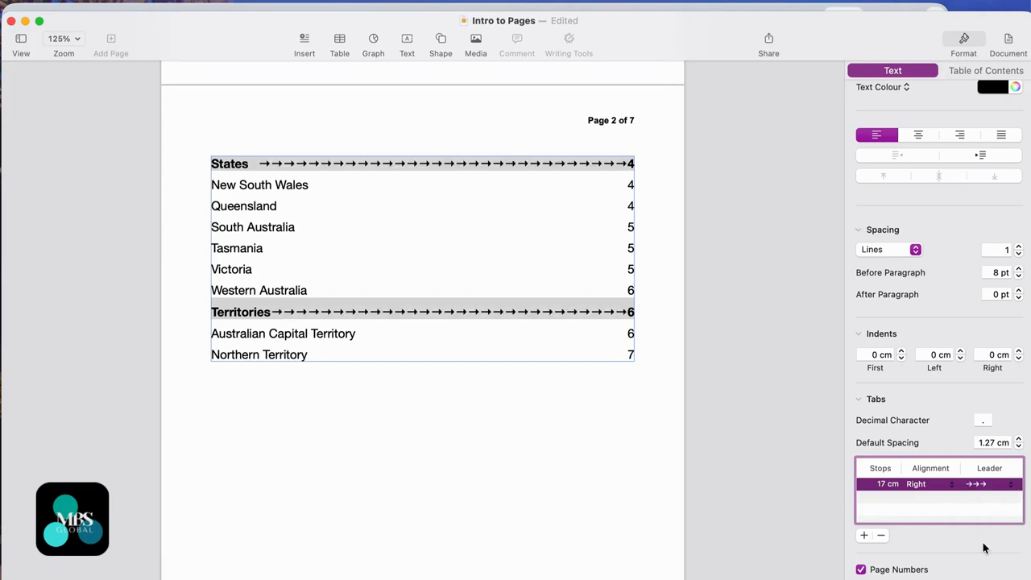
left_click(1012, 484)
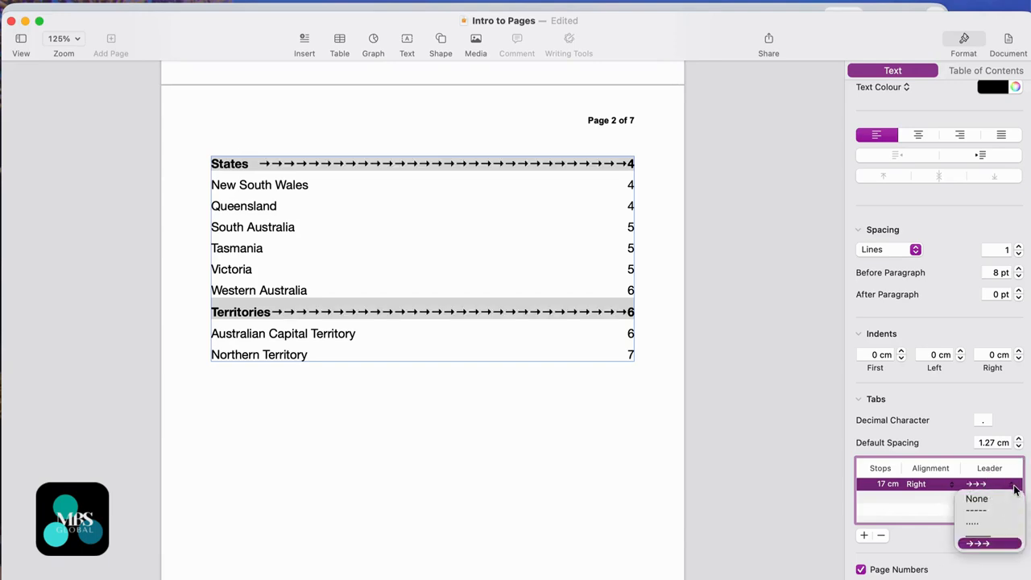
left_click(989, 536)
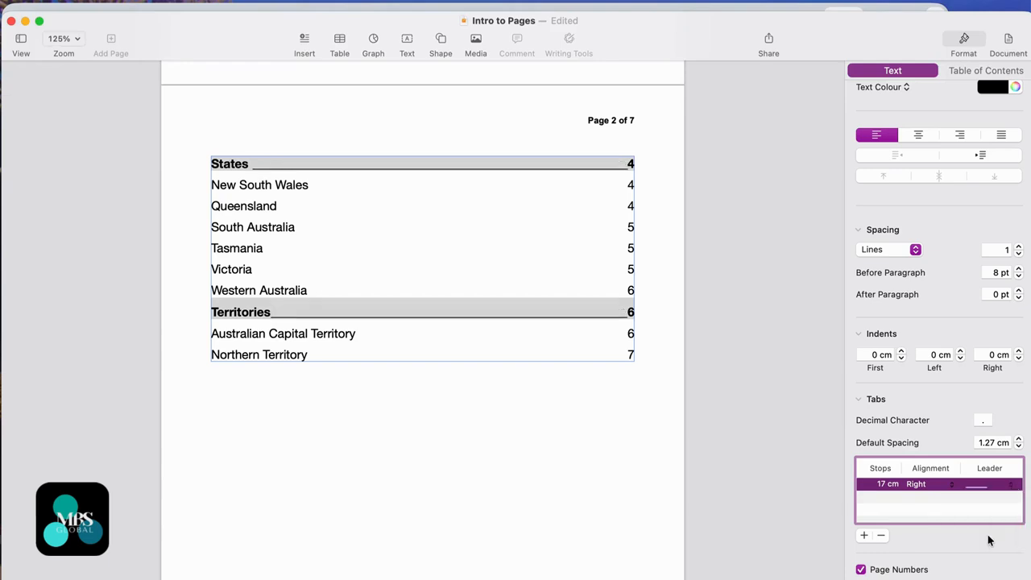
Step: Set a dotted tab leader for the States and Territories entries in the table of contents
left_click(1012, 484)
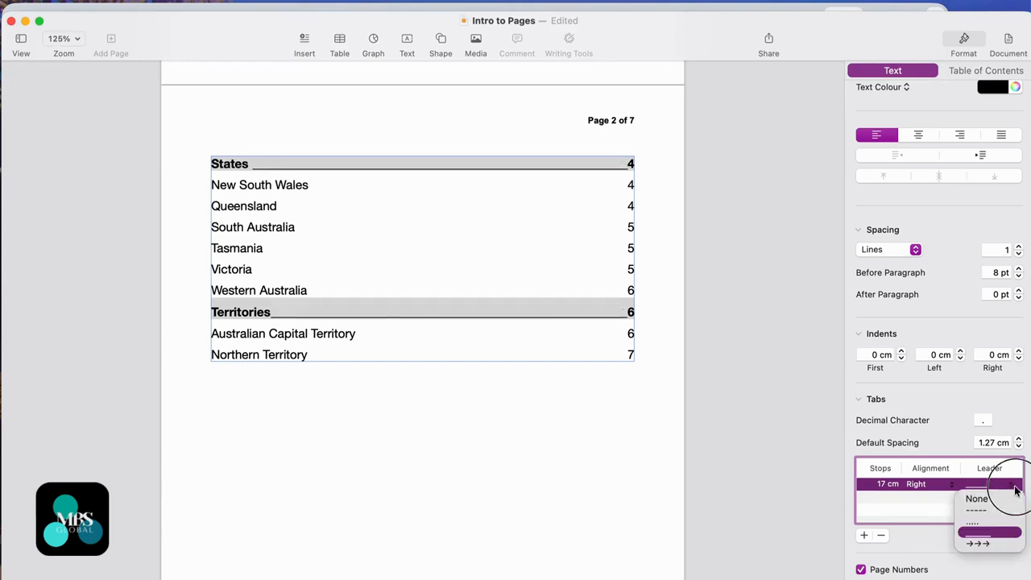
left_click(989, 524)
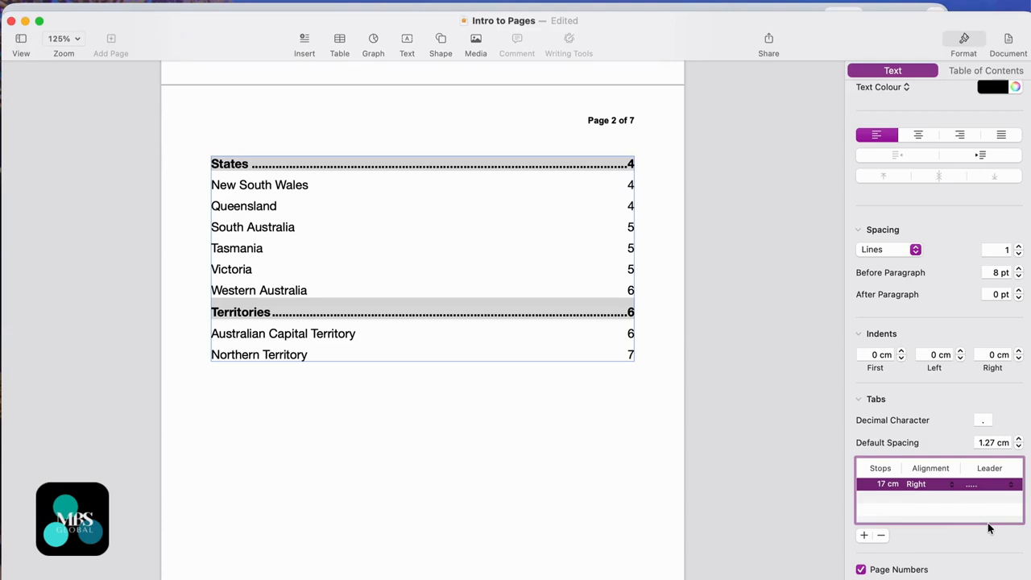
Step: Give the individual state and territory entries in the table of contents a 1 cm first-line indent and bold text
left_click(292, 188)
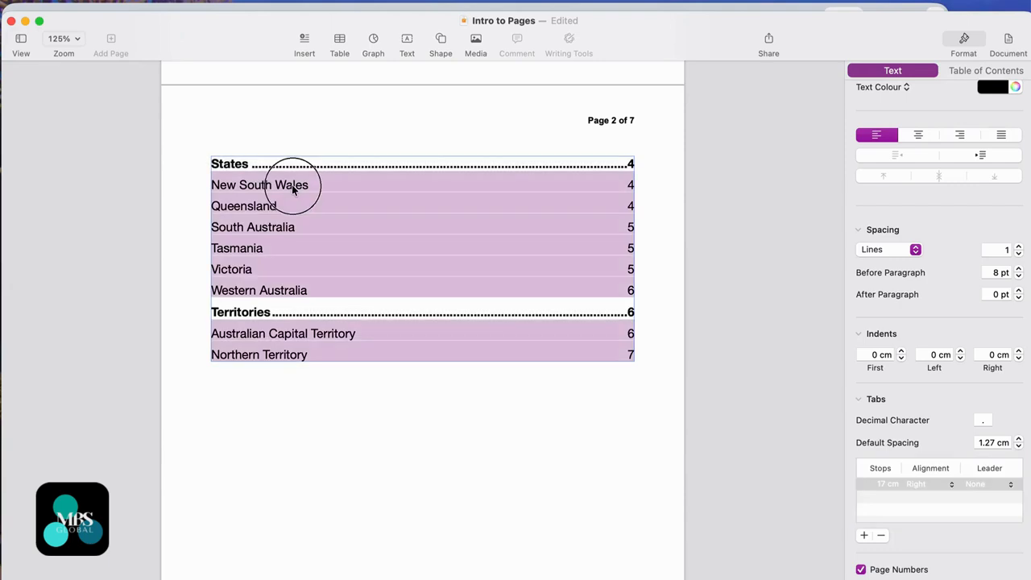
left_click(902, 352)
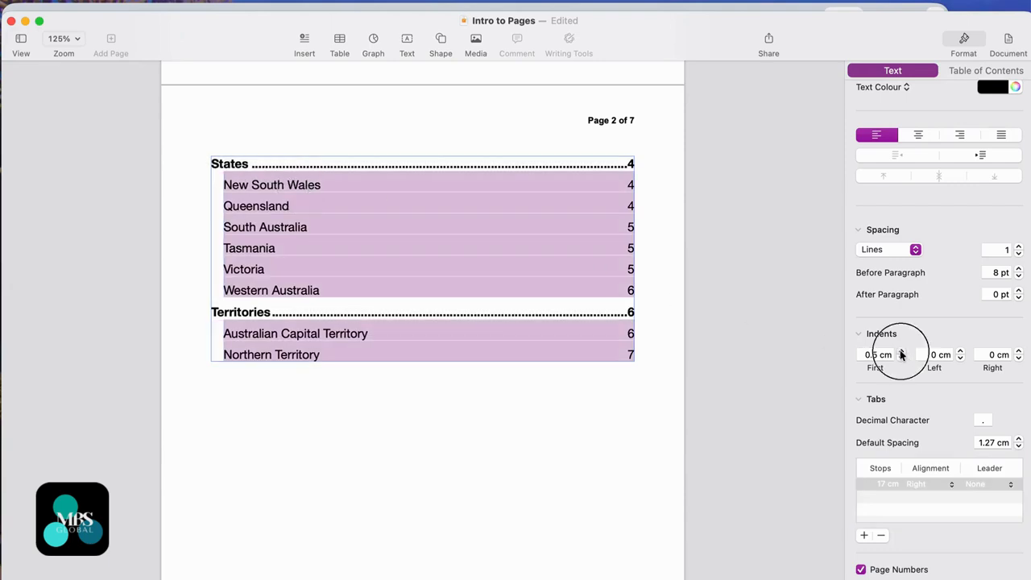
left_click(901, 352)
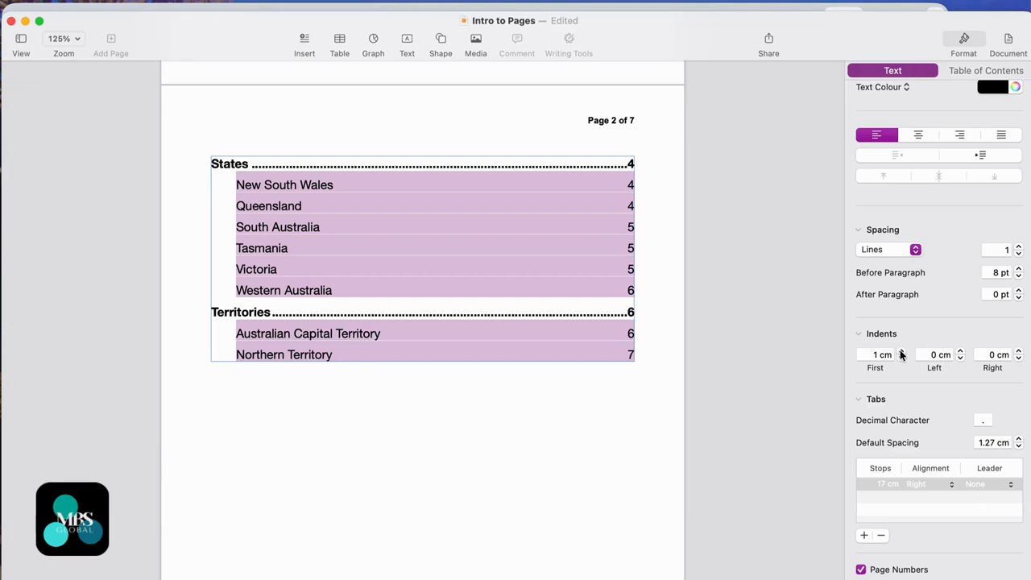
scroll(907, 255, "up", 5)
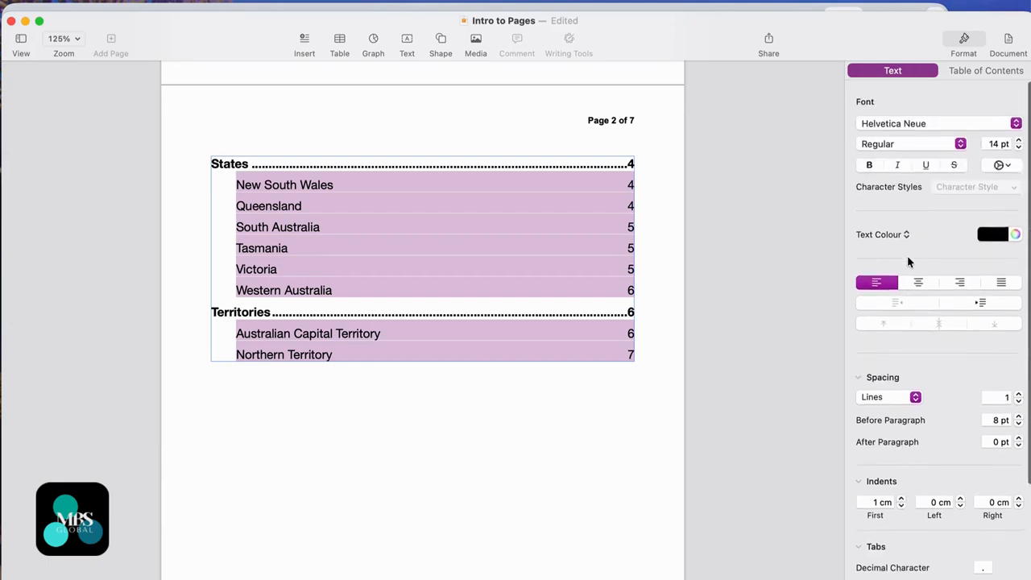
left_click(870, 165)
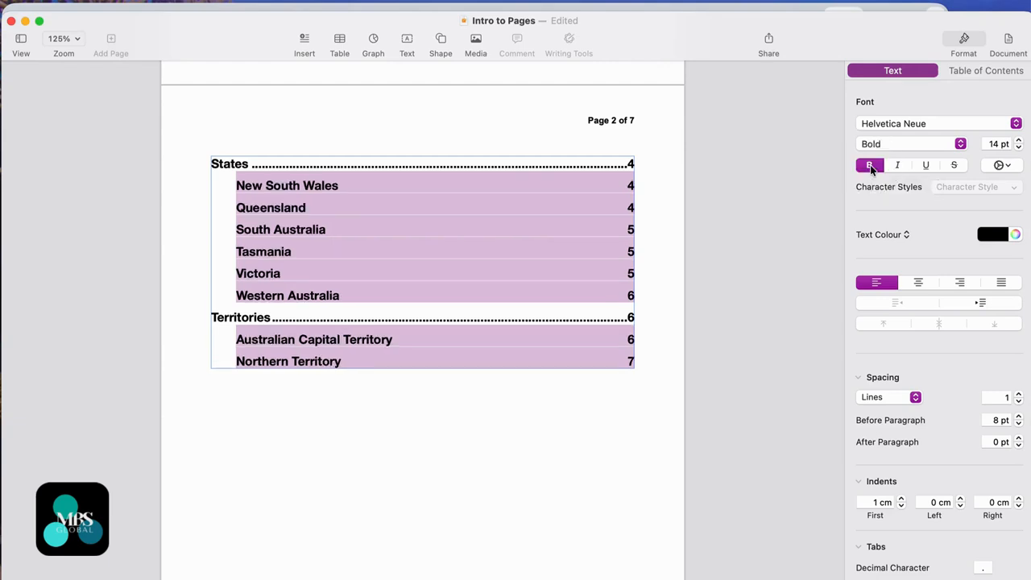
Step: Set a dotted tab leader for the individual state and territory entries in the table of contents
scroll(1010, 442, "down", 5)
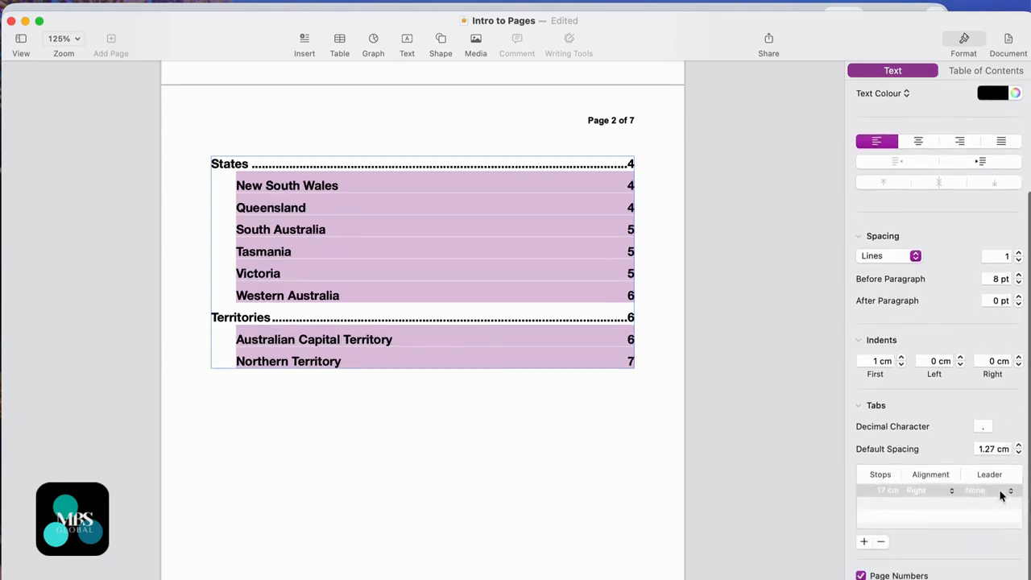
left_click(1003, 493)
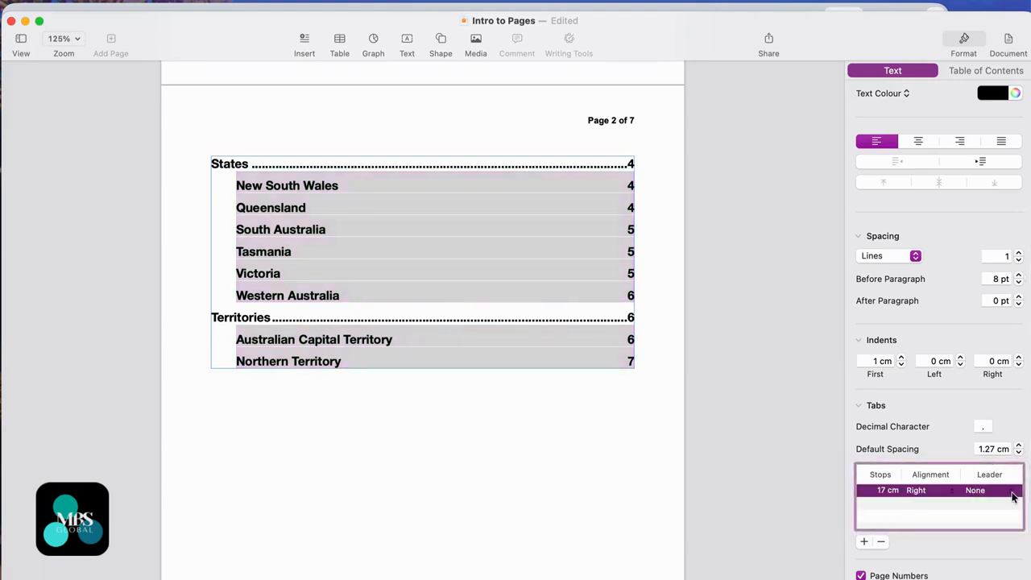
left_click(1011, 493)
left_click(992, 530)
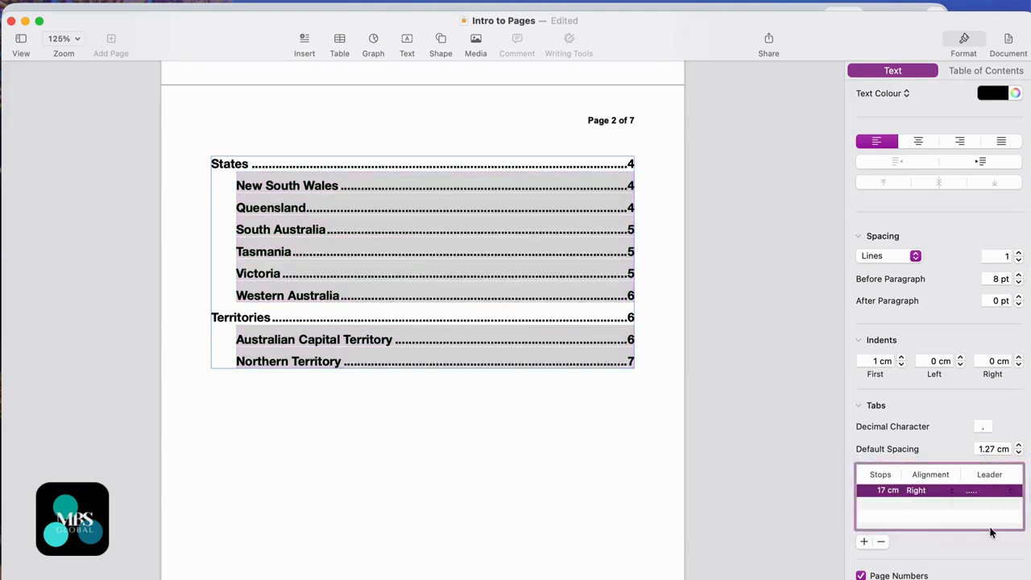
left_click(506, 469)
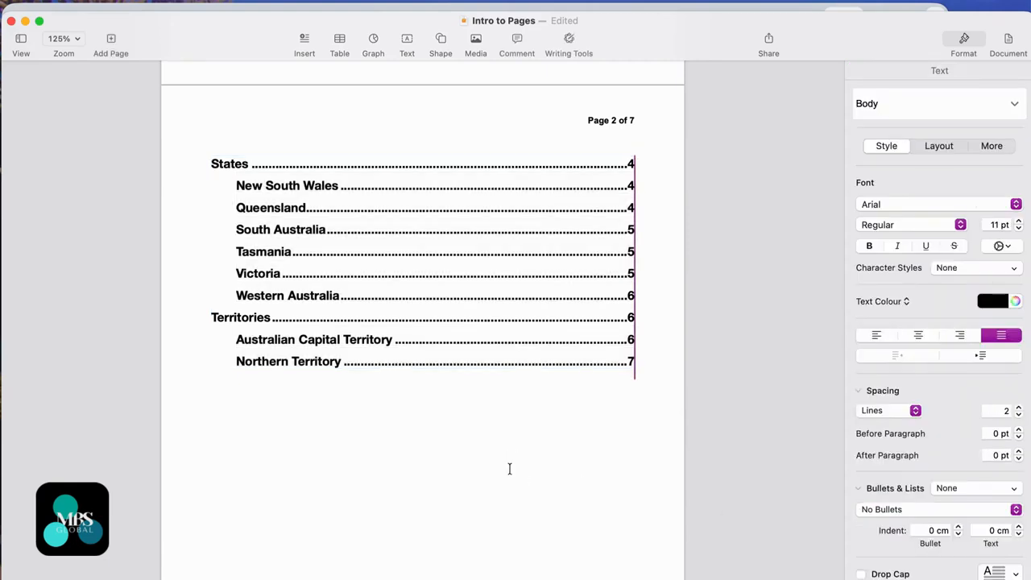
Step: Remove the blank page between the table of contents and the report's introductory paragraph
scroll(365, 339, "down", 3)
scroll(364, 337, "up", 1)
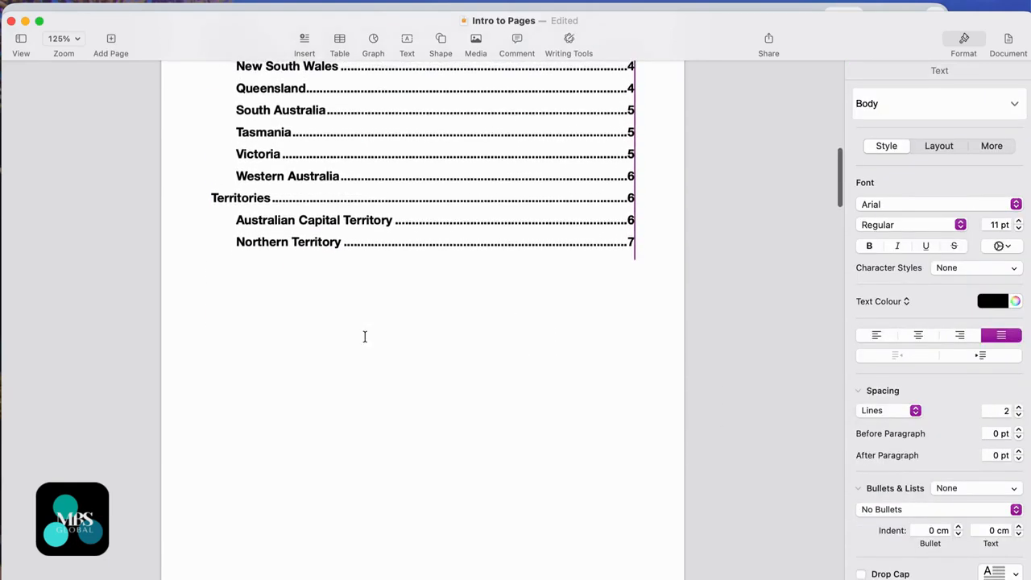
scroll(364, 337, "down", 5)
scroll(364, 336, "up", 6)
scroll(364, 337, "down", 6)
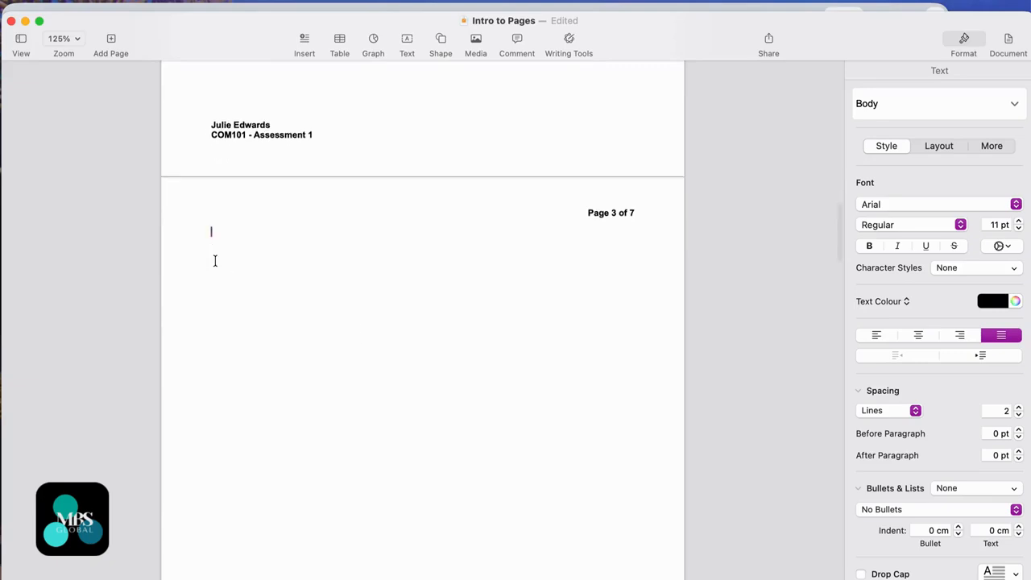
scroll(215, 260, "up", 6)
scroll(290, 416, "down", 3)
scroll(292, 416, "down", 6)
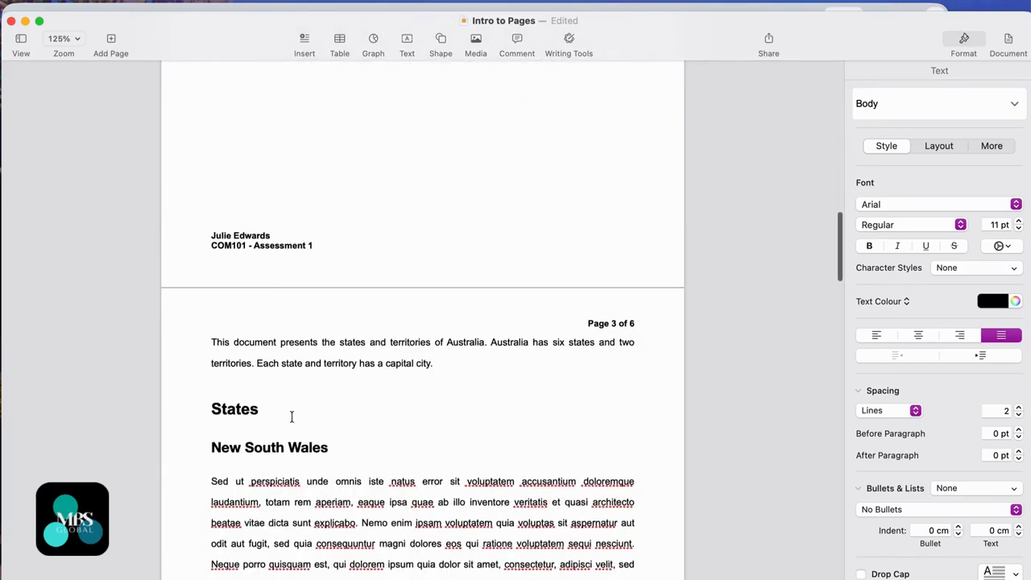
Step: Insert page breaks before the Queensland and South Australia headings so each starts on its own page
scroll(274, 407, "down", 3)
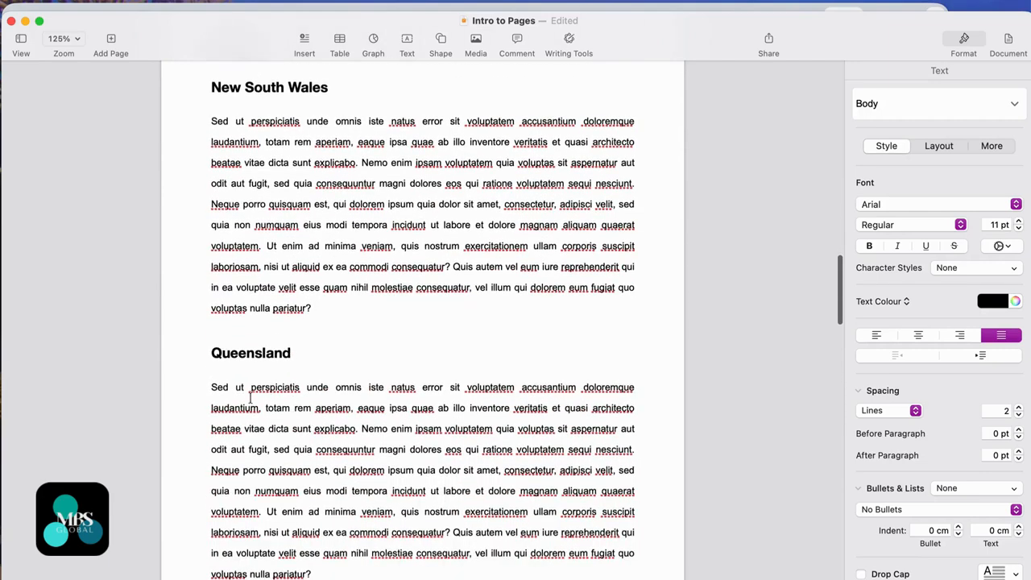
left_click(209, 353)
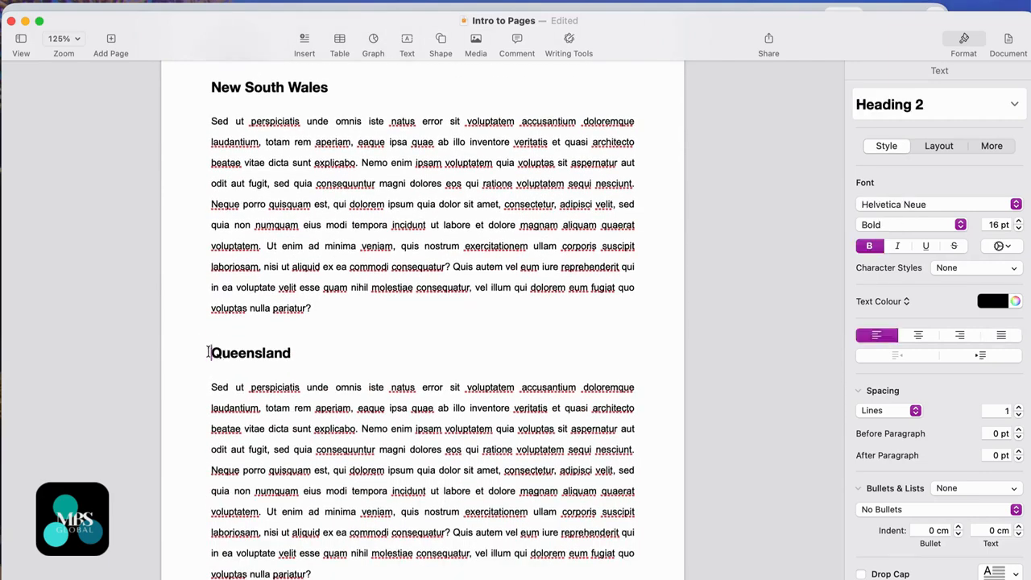
left_click(154, 2)
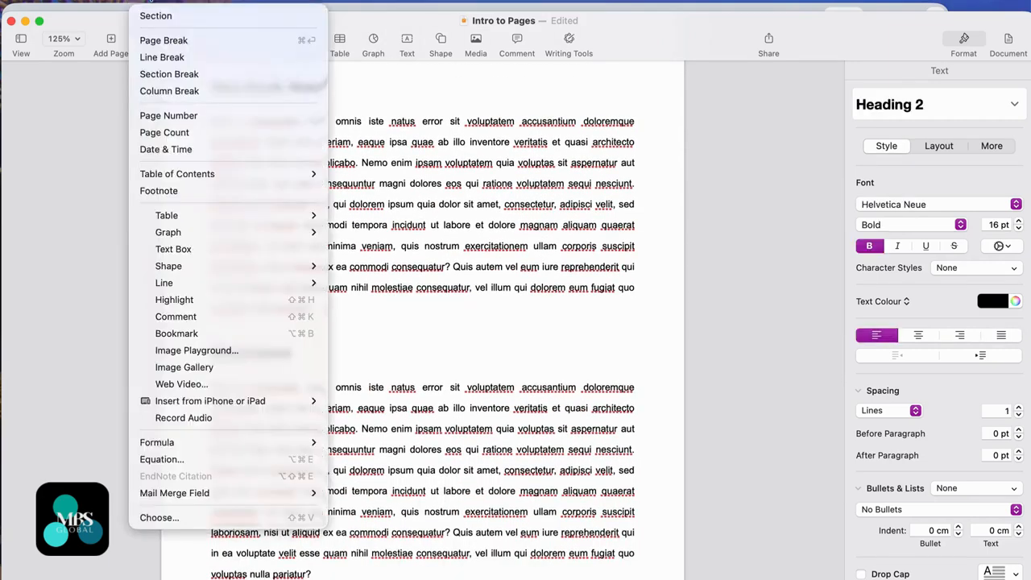
left_click(173, 40)
scroll(285, 304, "down", 15)
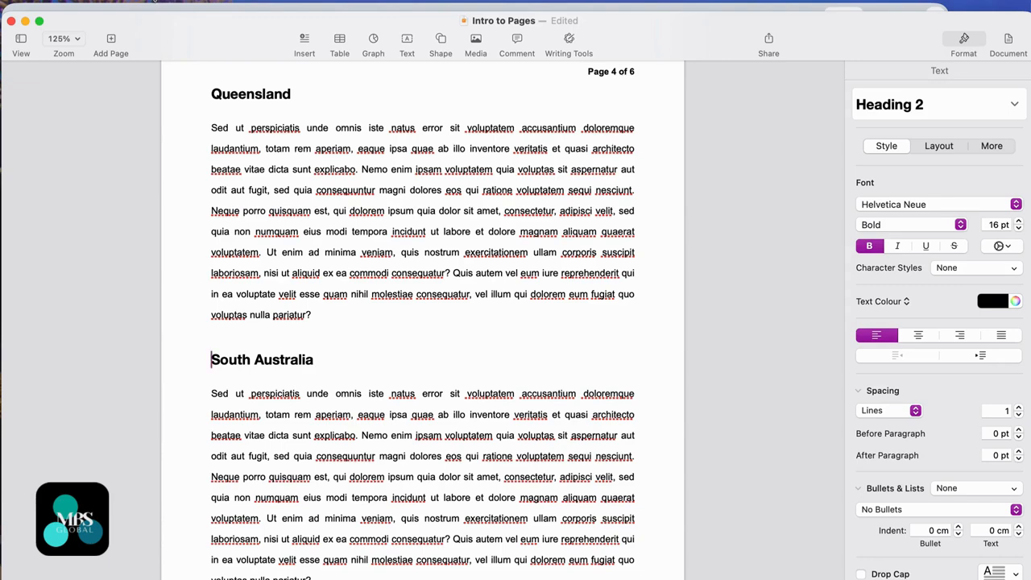
left_click(154, 7)
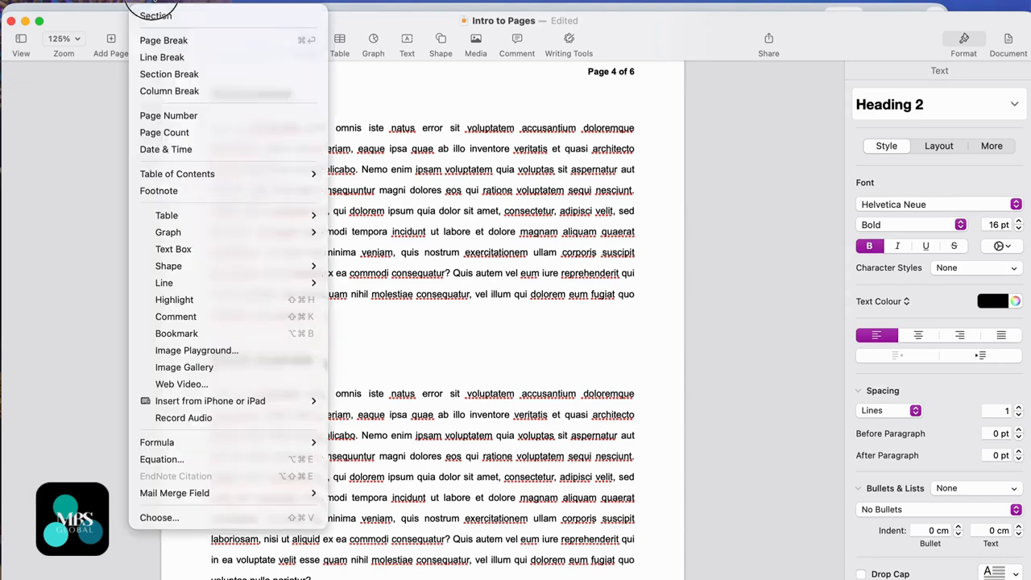
left_click(158, 42)
Step: Insert page breaks before the Tasmania and Victoria headings so each starts on its own page
scroll(313, 334, "down", 3)
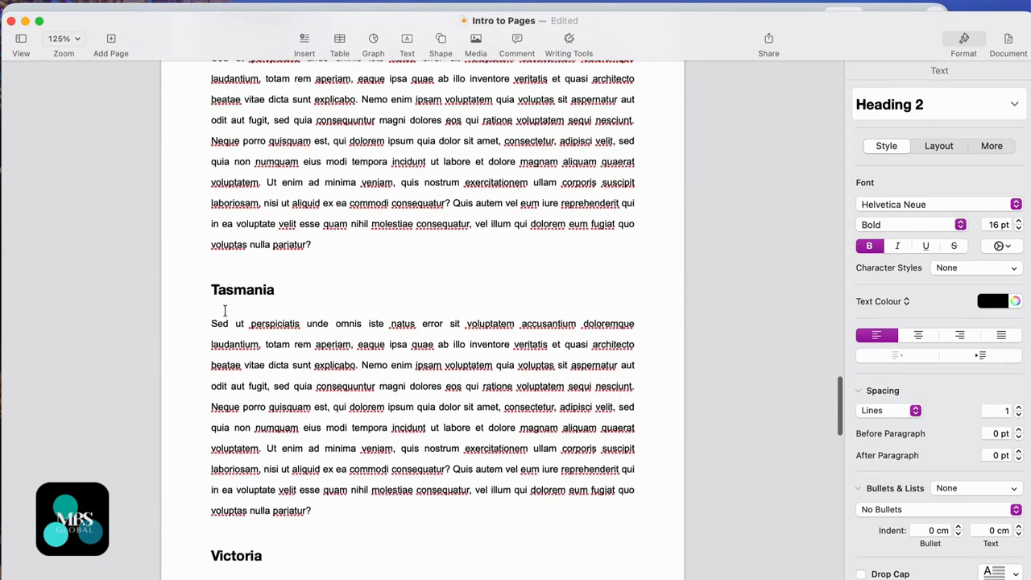
left_click(150, 4)
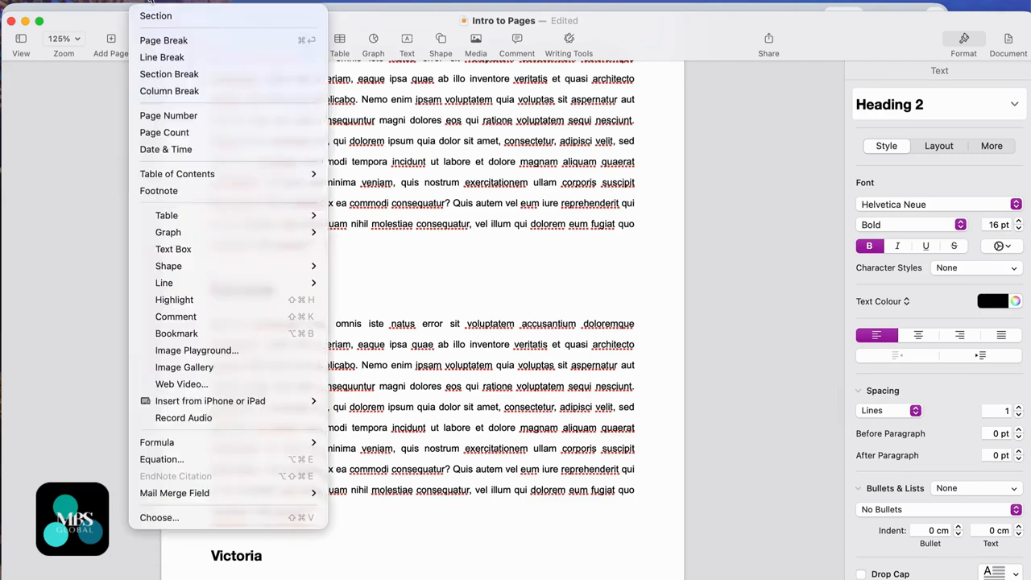
left_click(166, 42)
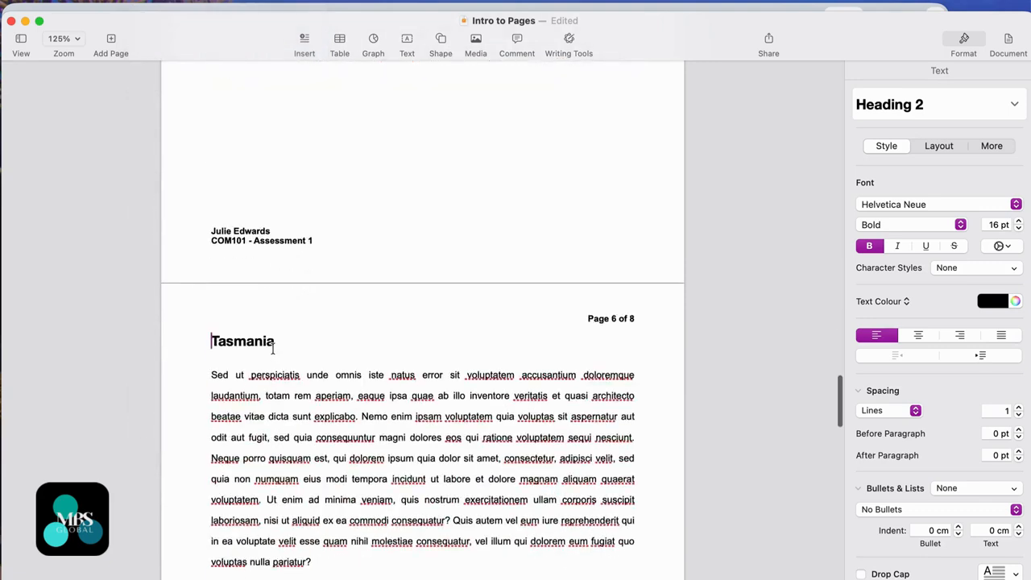
scroll(222, 322, "down", 8)
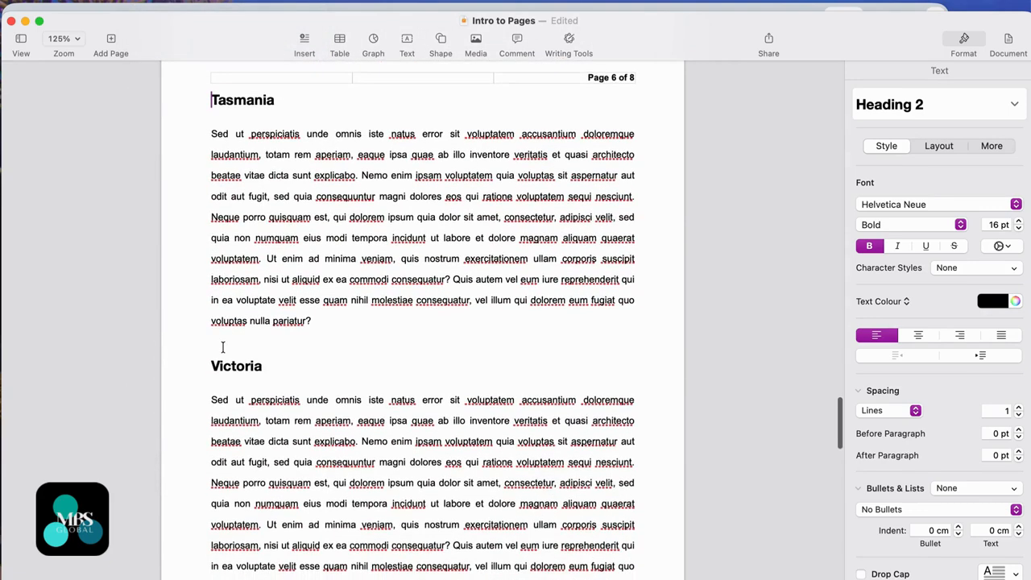
left_click(161, 4)
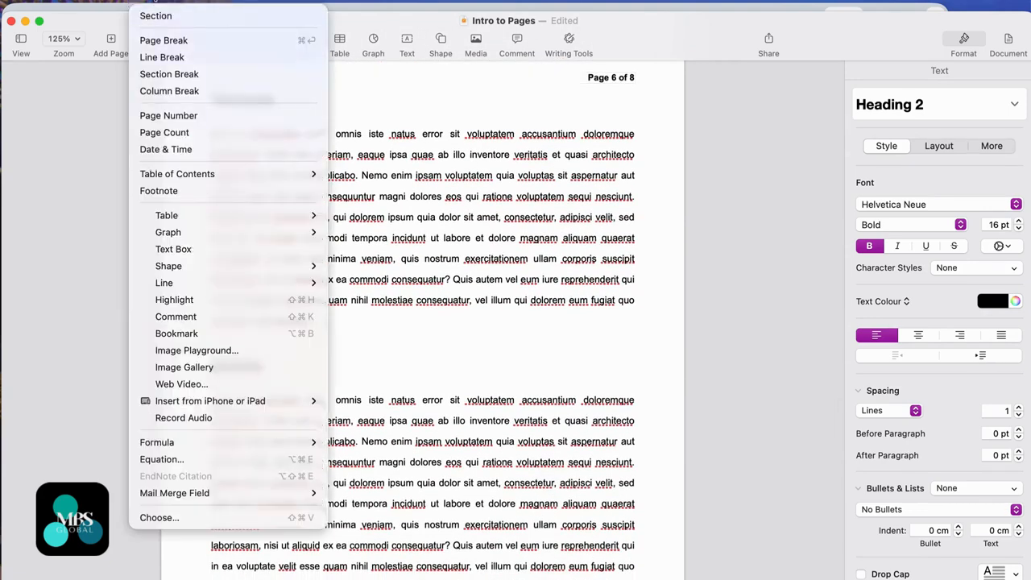
left_click(168, 40)
Step: Insert page breaks before the Western Australia and Territories headings
scroll(375, 322, "down", 10)
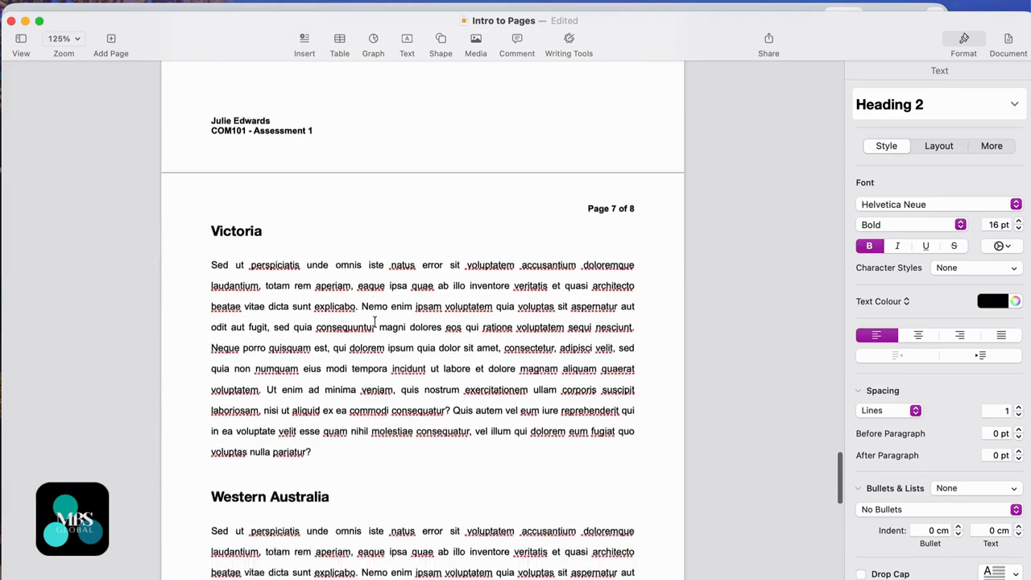
left_click(155, 2)
left_click(165, 40)
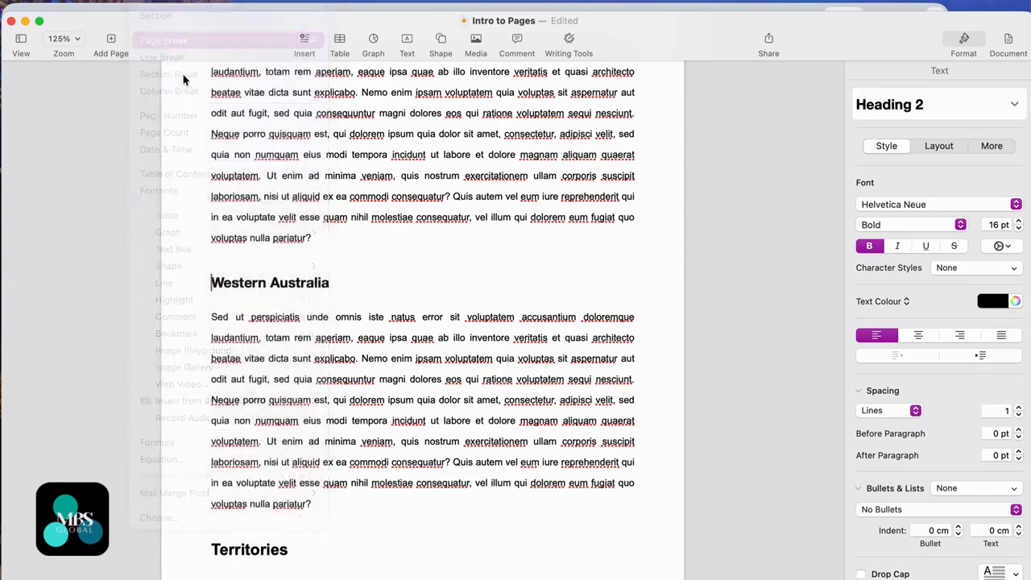
scroll(244, 355, "down", 10)
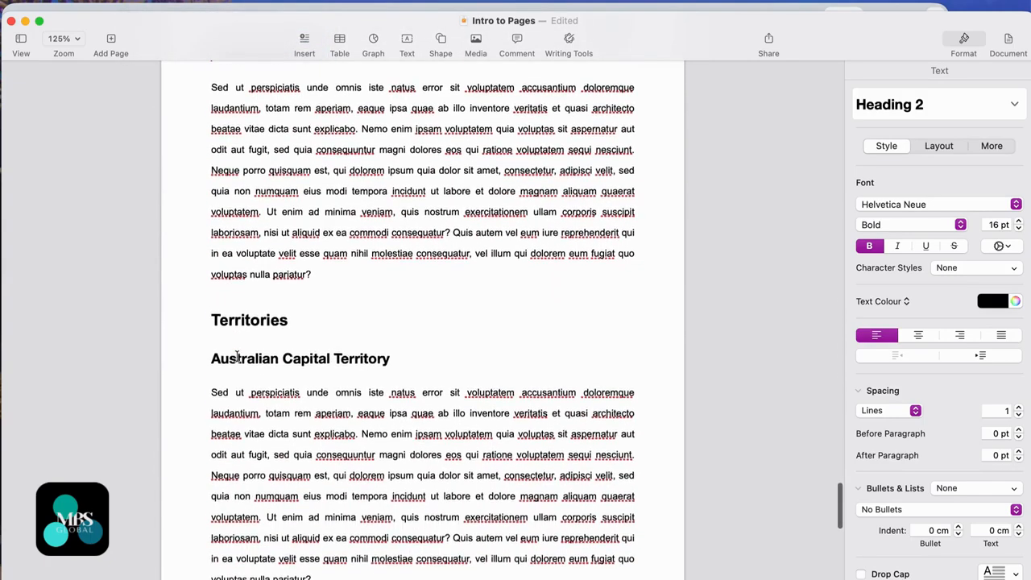
left_click(211, 321)
left_click(156, 2)
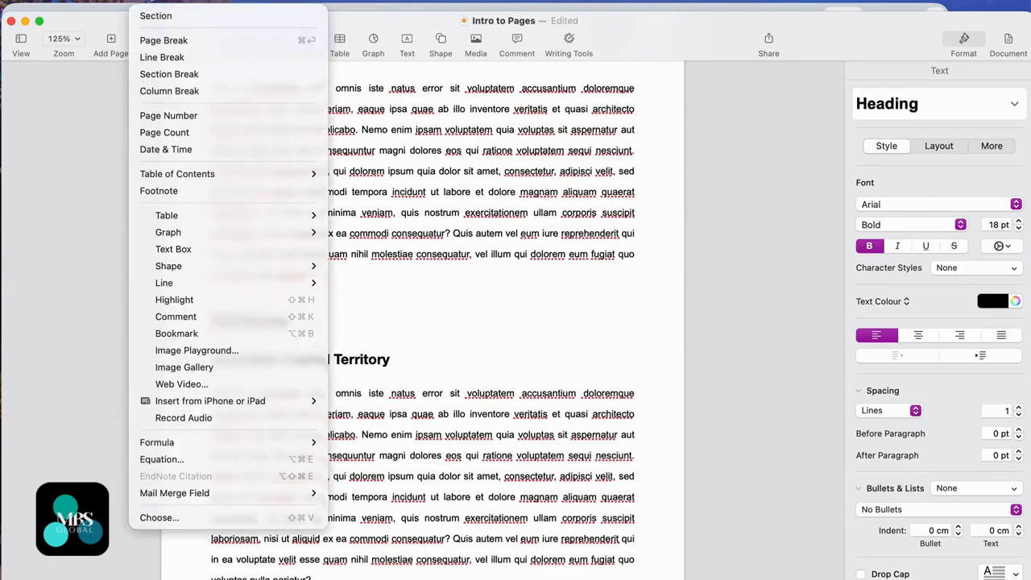
left_click(165, 39)
Step: Insert a page break before the Northern Territory heading
scroll(293, 322, "down", 8)
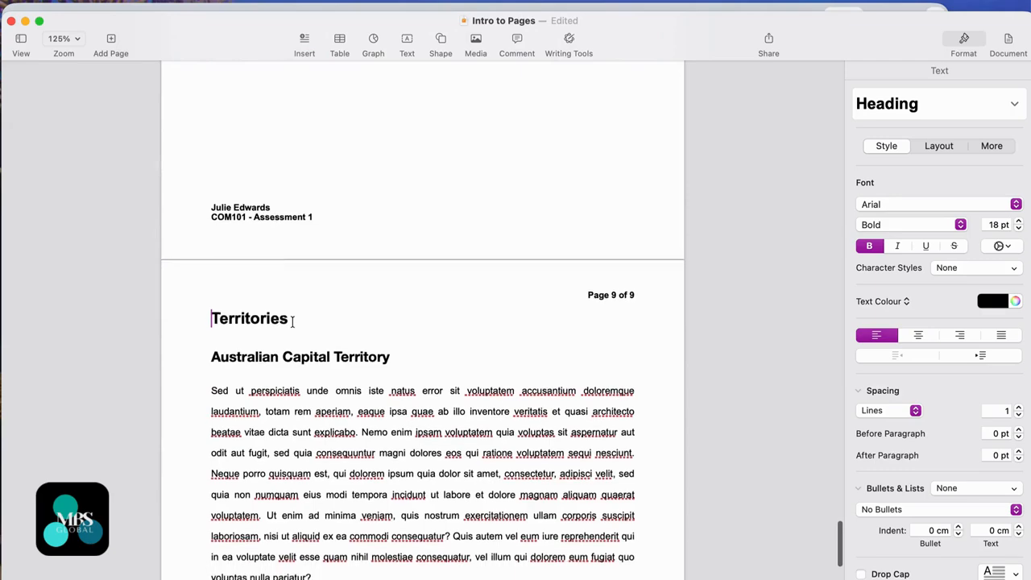
scroll(242, 363, "down", 6)
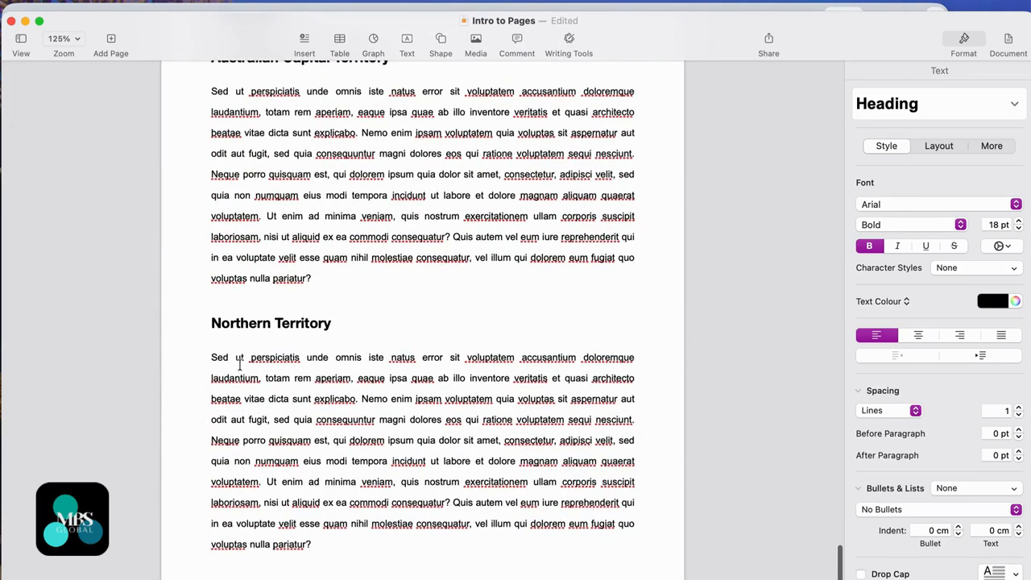
left_click(209, 322)
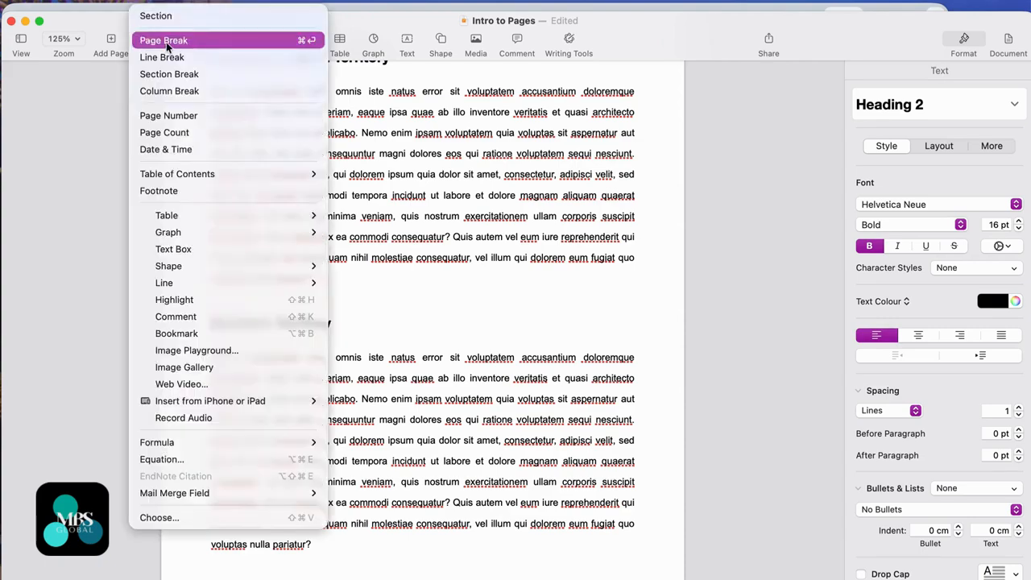
left_click(166, 42)
Step: Add the title "Table of Contents" on the line above the table of contents on page 2
scroll(398, 277, "up", 20)
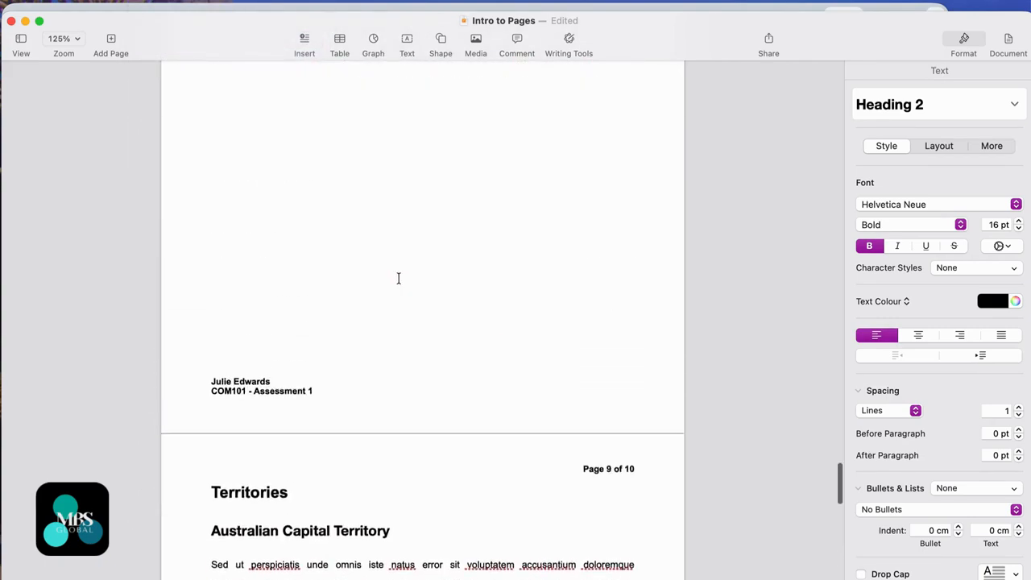
scroll(398, 278, "up", 20)
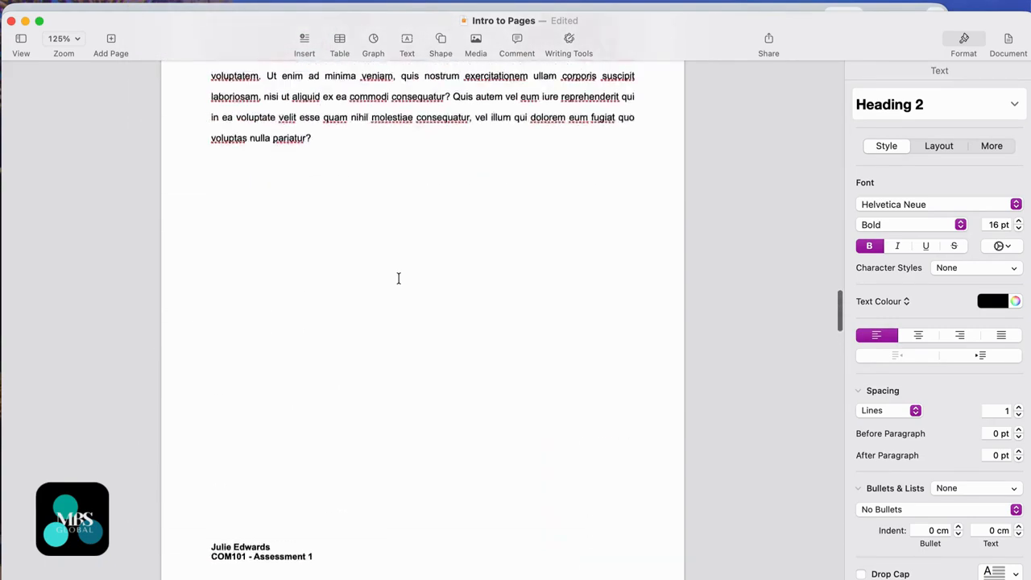
scroll(398, 278, "up", 20)
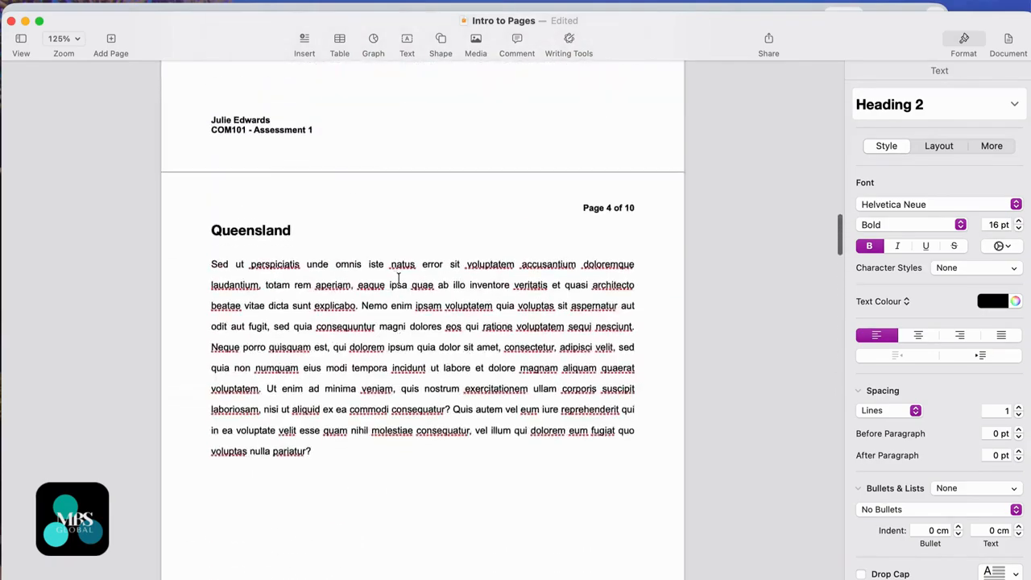
scroll(398, 278, "up", 20)
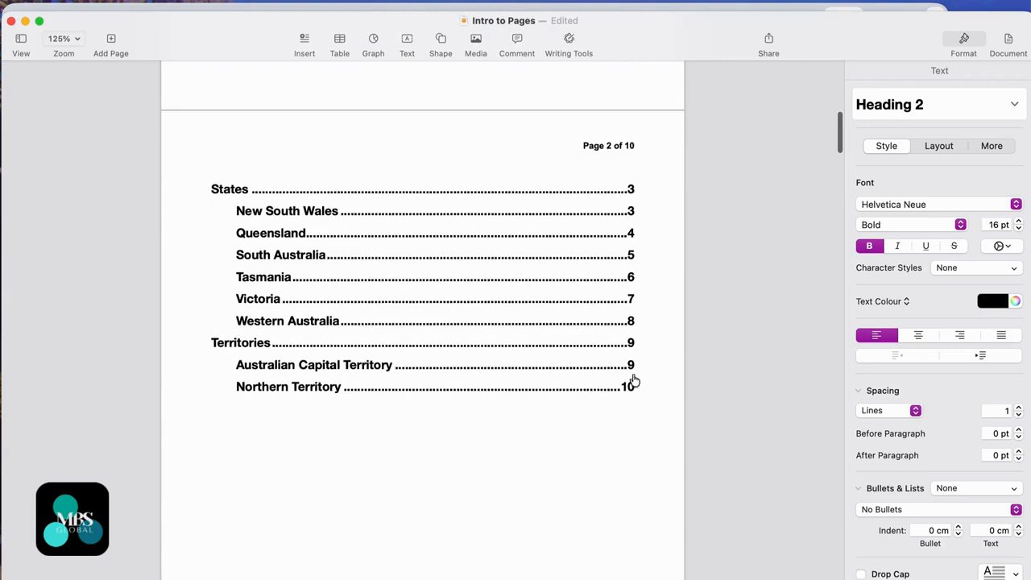
left_click(212, 163)
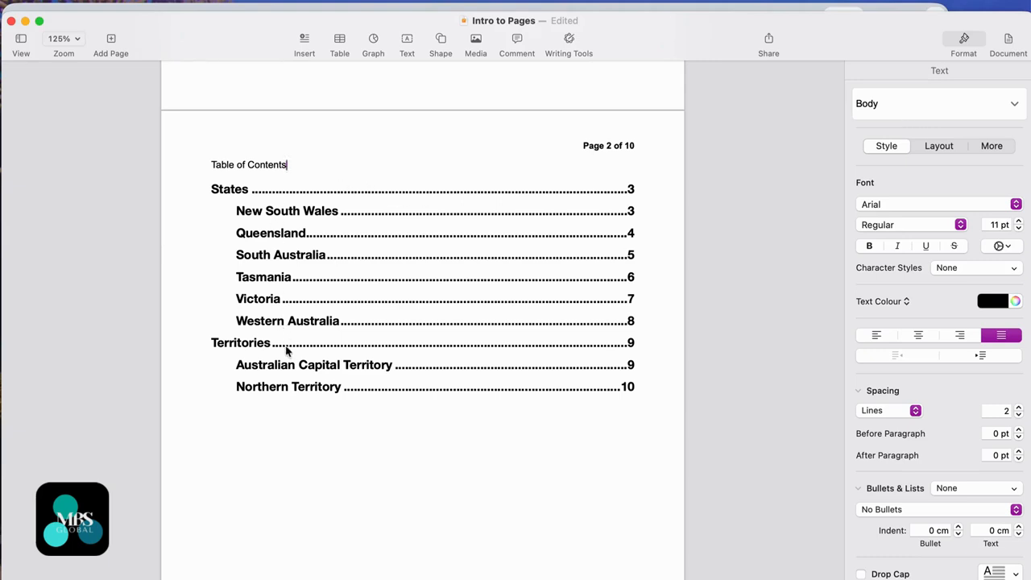
Step: Format the "Table of Contents" title as 18 pt bold text
left_click_drag(290, 164, 208, 163)
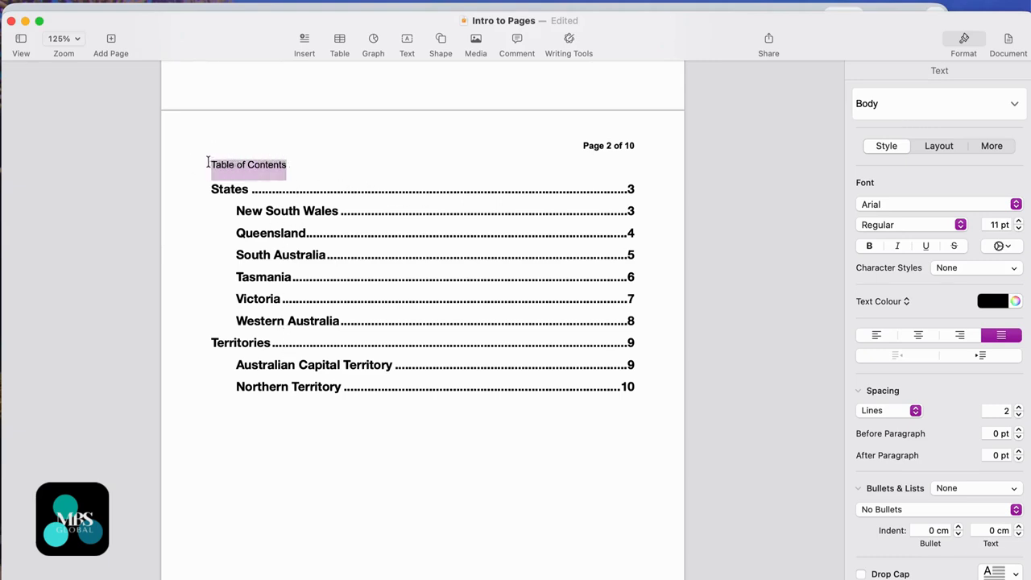
left_click(1018, 222)
left_click(1018, 221)
left_click(1018, 222)
left_click(1018, 222)
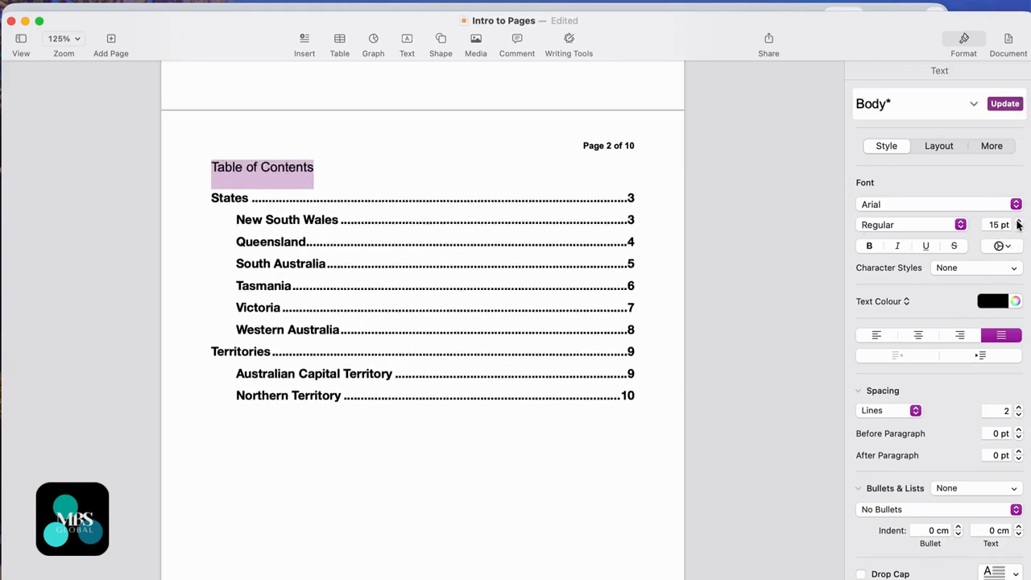
left_click(1018, 222)
left_click(1019, 223)
left_click(1018, 223)
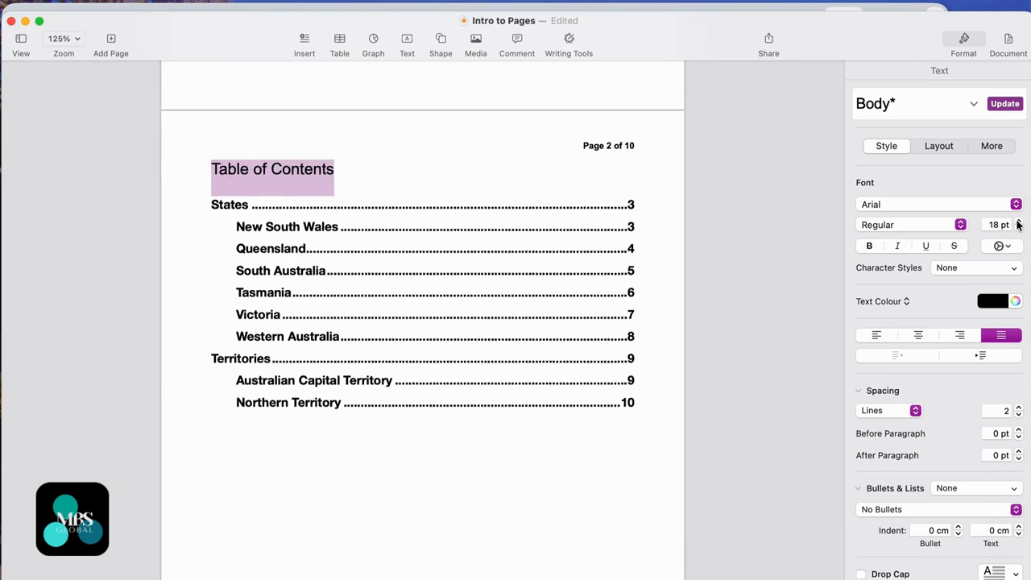
left_click(870, 248)
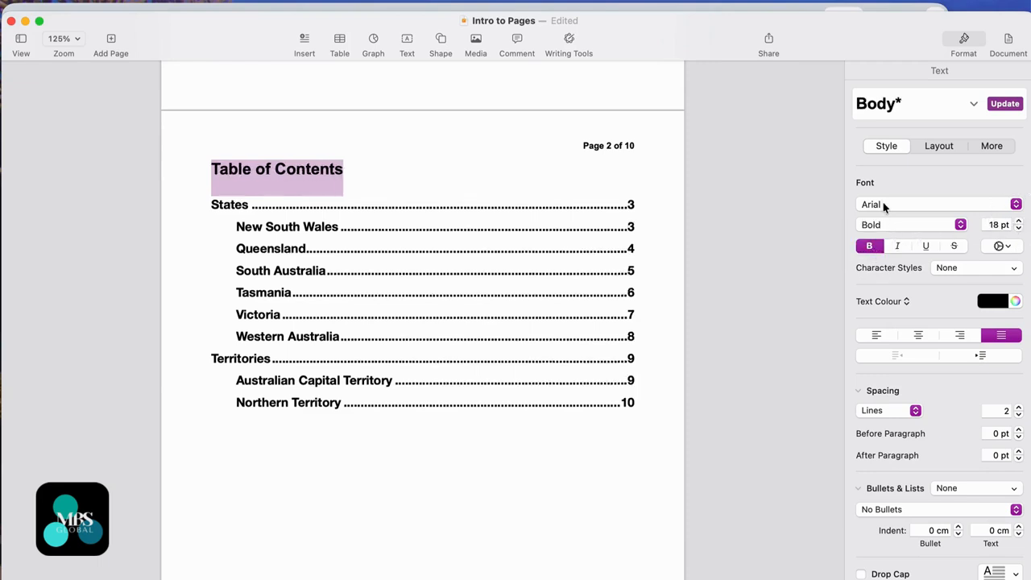
left_click(484, 481)
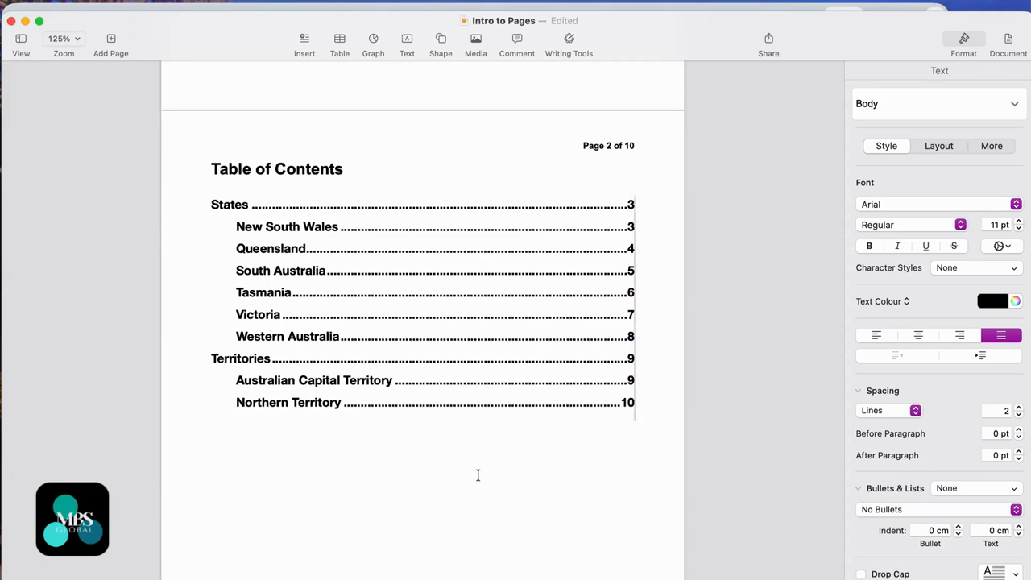
scroll(478, 476, "down", 1)
scroll(478, 476, "down", 2)
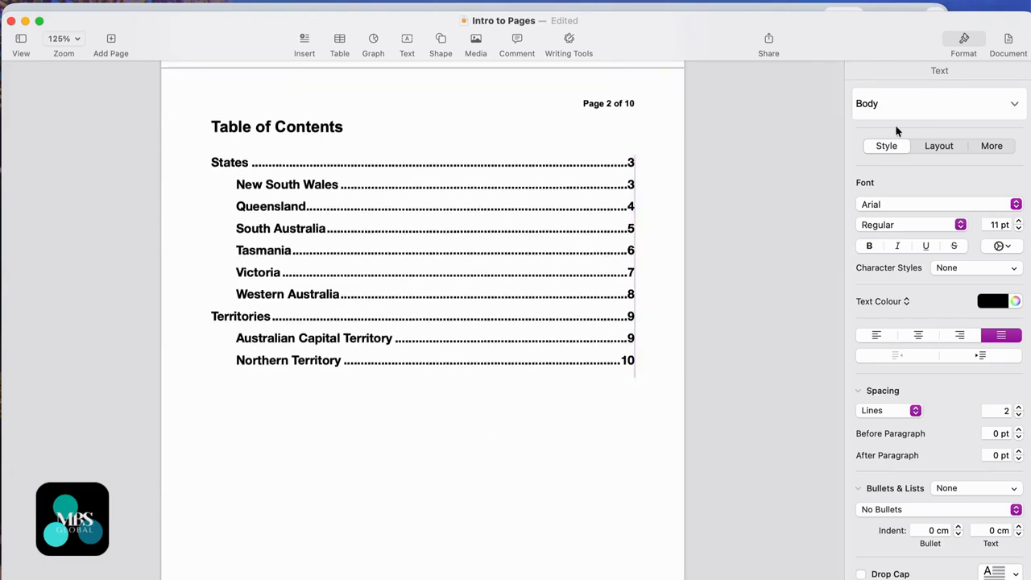
Step: Insert a blank line above the "Table of Contents" title on page 2
scroll(488, 398, "up", 4)
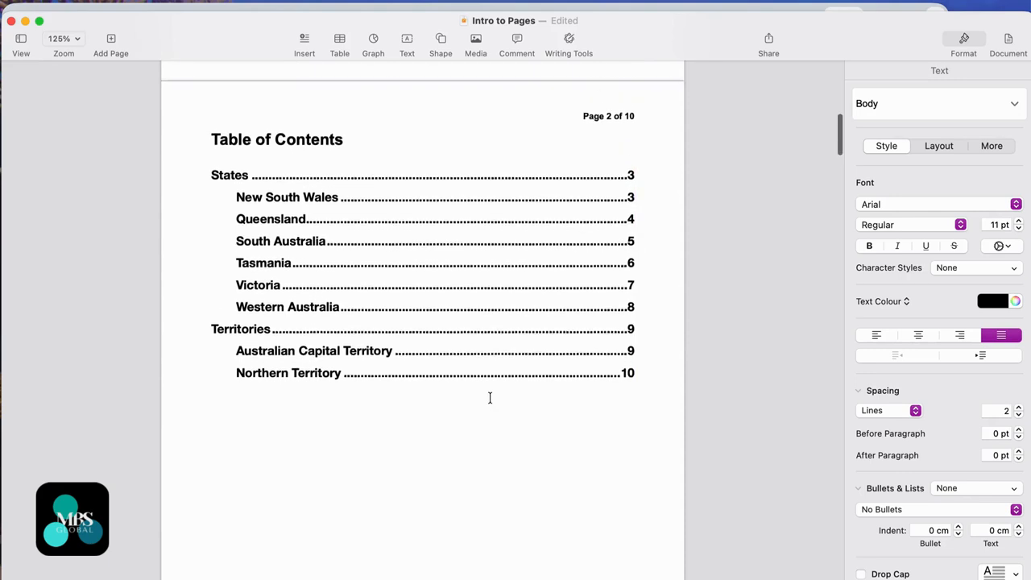
left_click(212, 205)
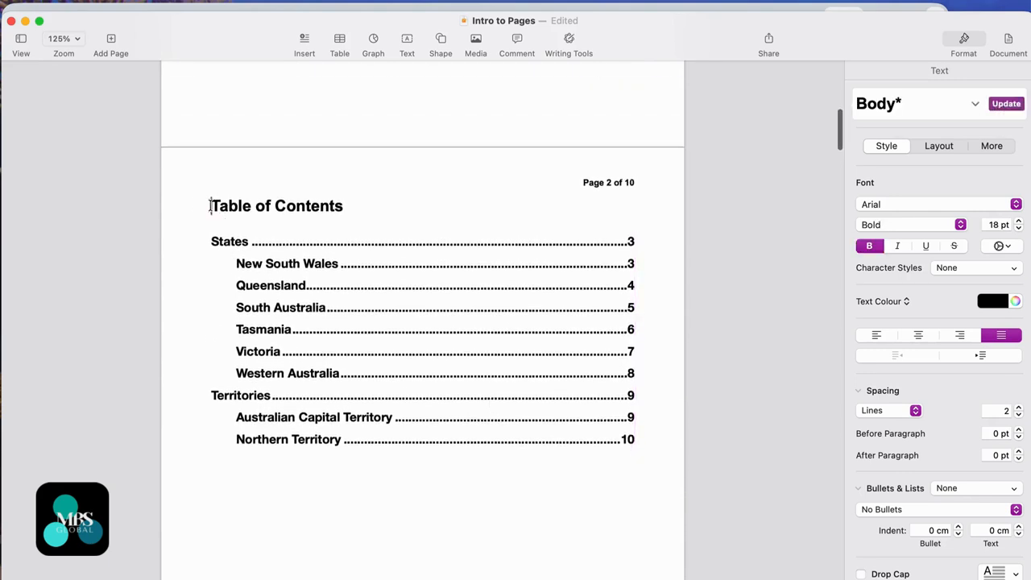
scroll(212, 205, "up", 2)
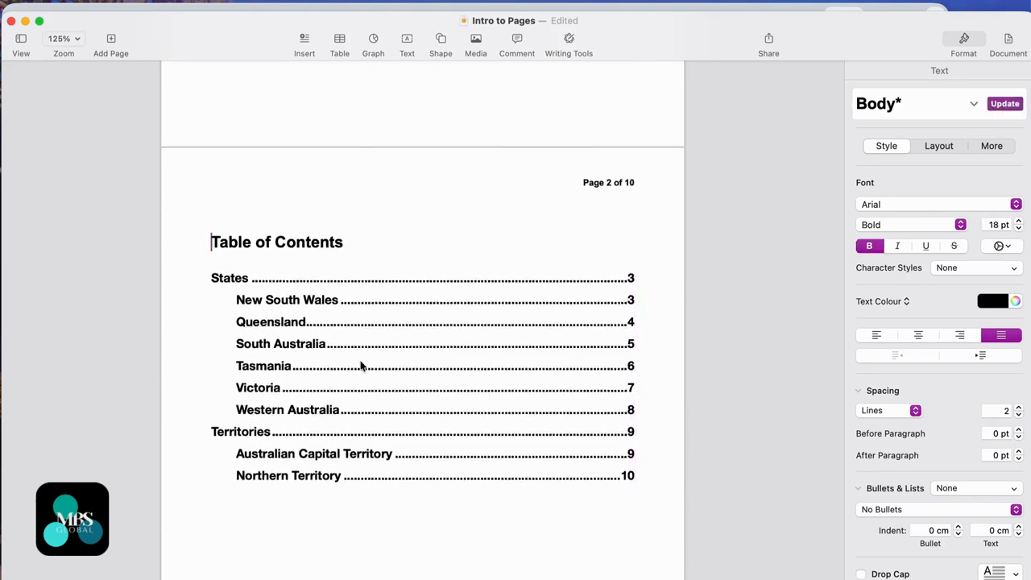
Step: Review the layout and page breaks from the table of contents page through the New South Wales and Queensland sections
scroll(360, 366, "down", 5)
left_click(322, 456)
scroll(322, 455, "down", 10)
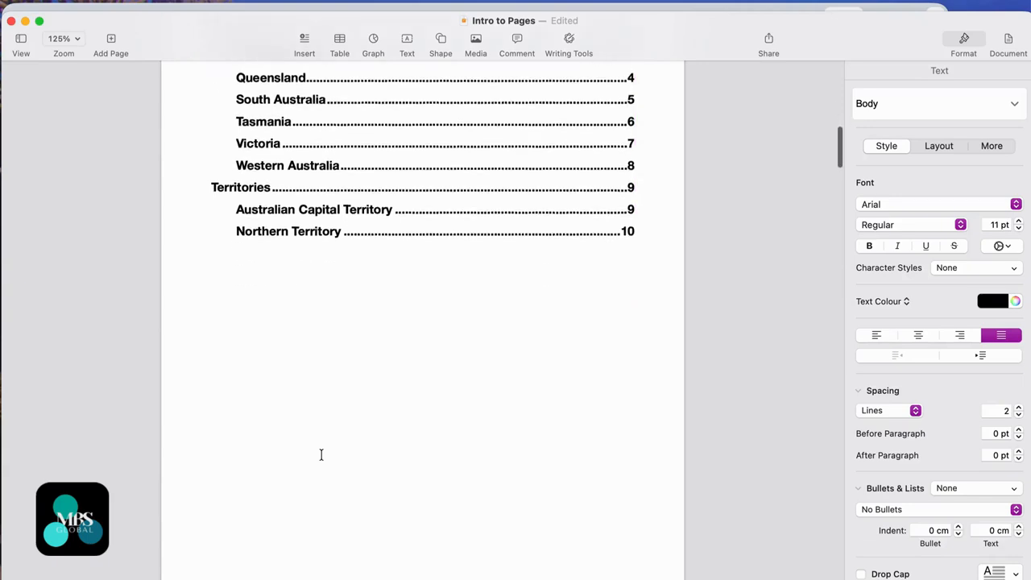
scroll(322, 460, "down", 12)
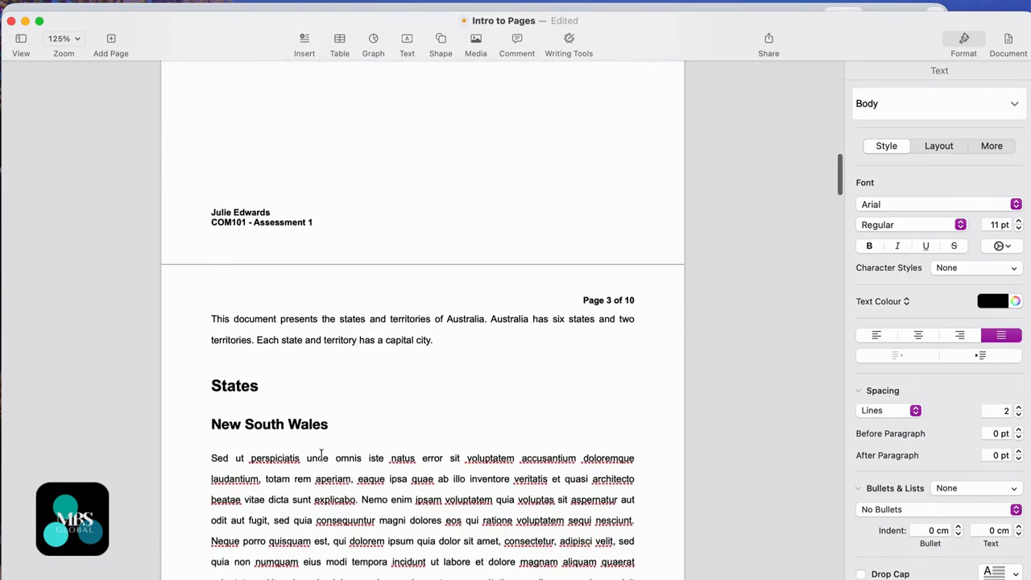
scroll(320, 455, "down", 12)
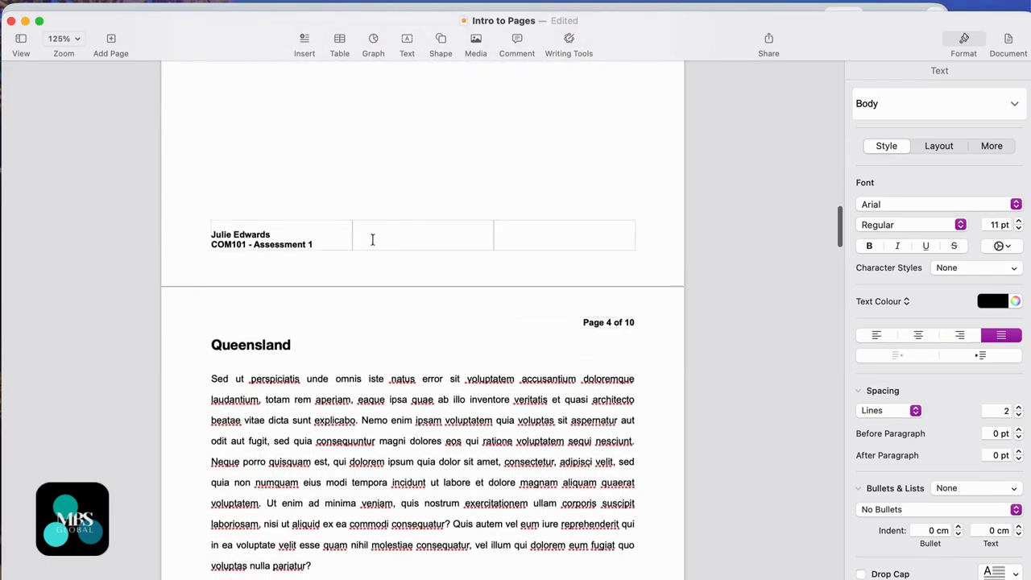
scroll(372, 239, "up", 14)
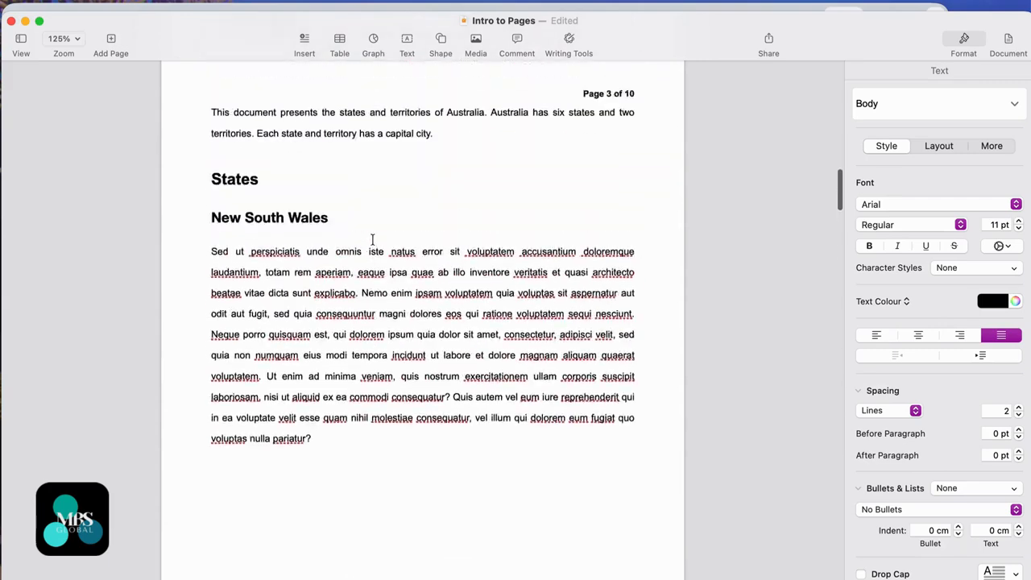
scroll(372, 240, "up", 13)
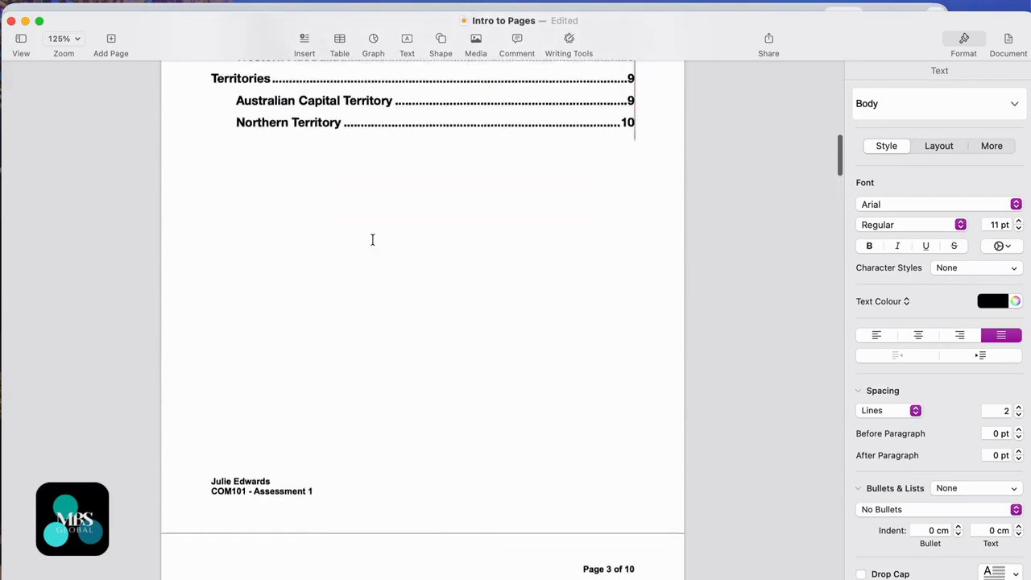
scroll(372, 239, "up", 3)
scroll(372, 239, "down", 13)
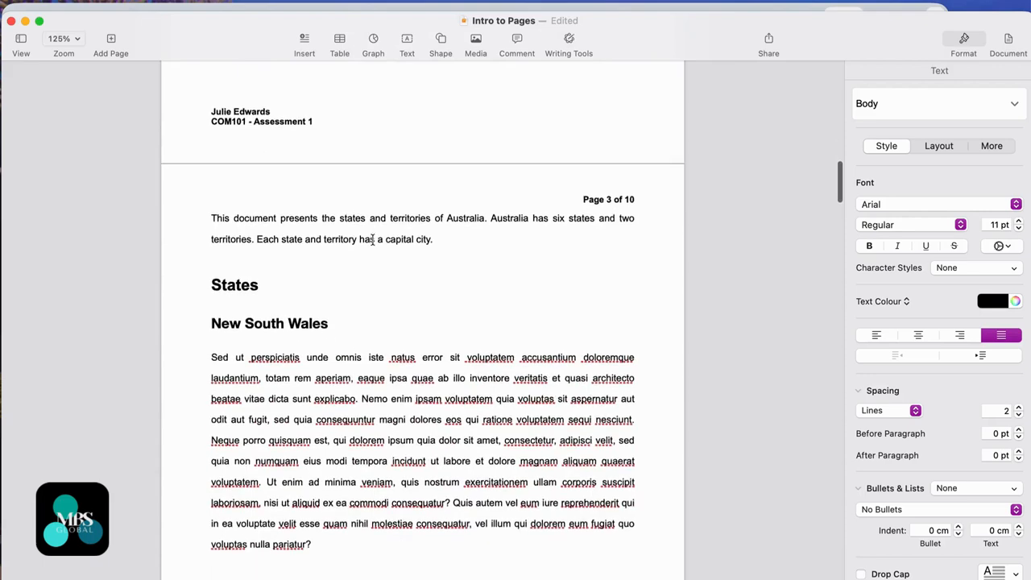
scroll(333, 467, "down", 5)
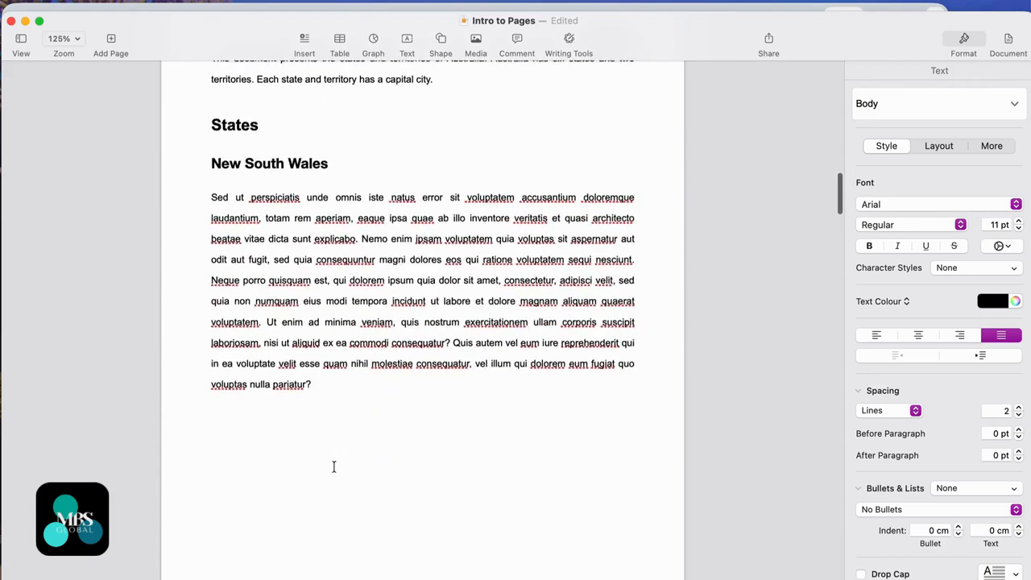
scroll(334, 467, "up", 10)
scroll(333, 466, "up", 8)
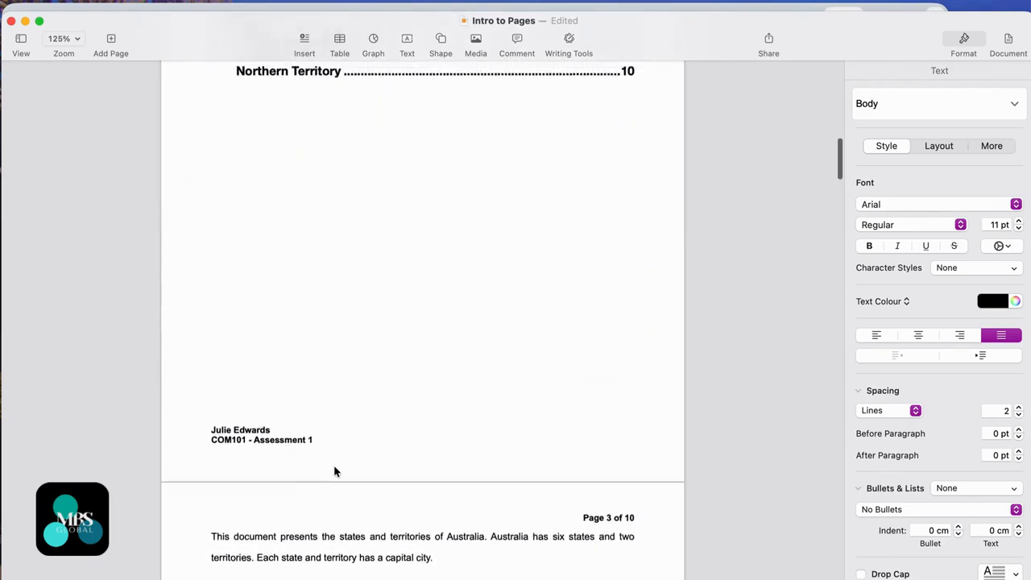